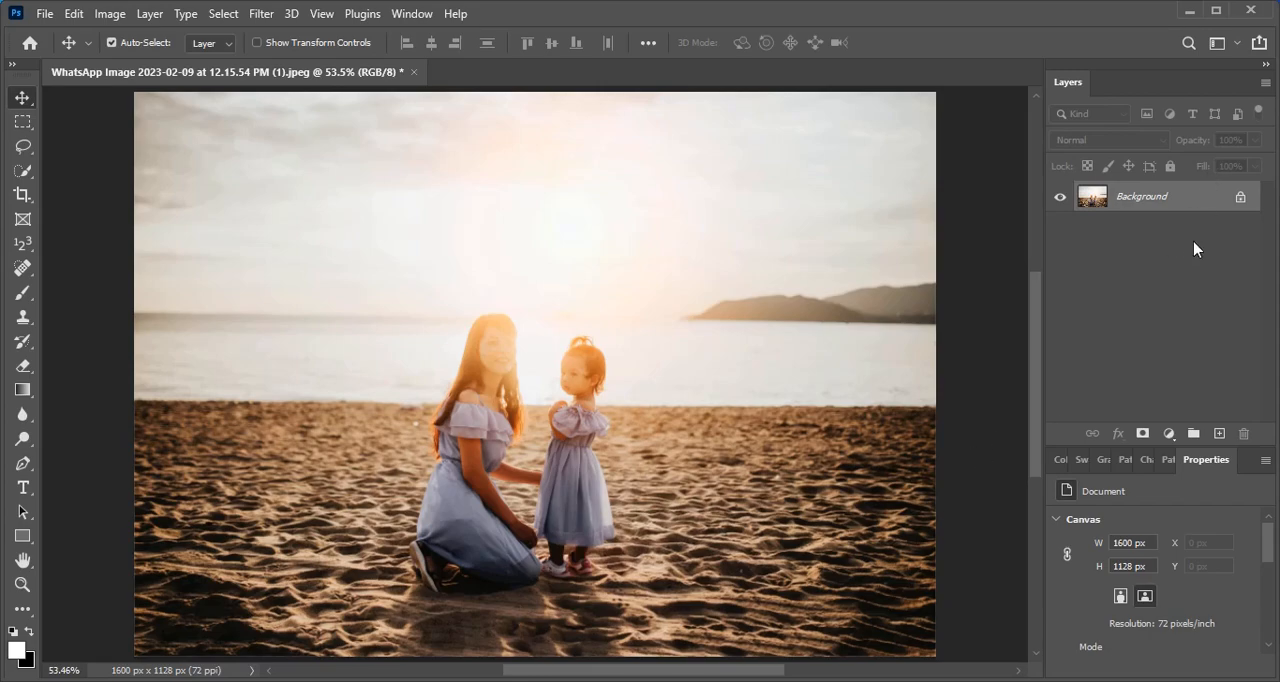
# - Duplicate the Background layer twice and hide the upper duplicate
pyautogui.hotkey('ctrl', 'j')
pyautogui.hotkey('ctrl', 'j')
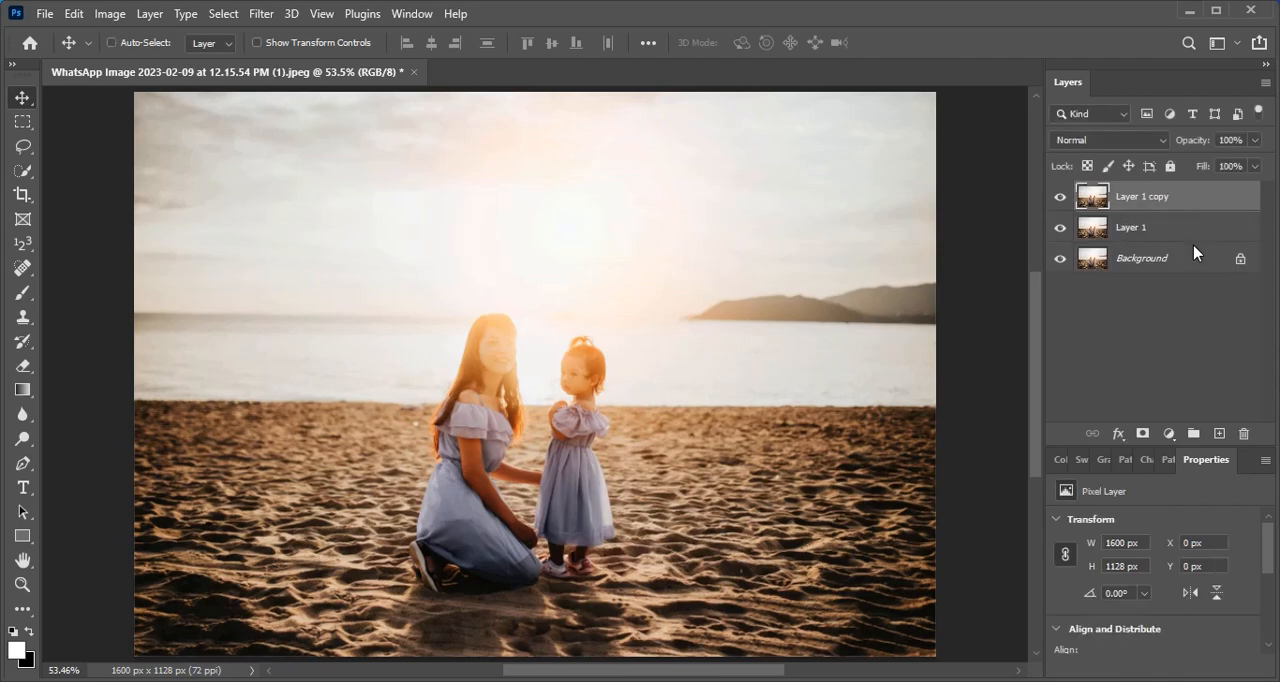
pyautogui.click(1060, 197)
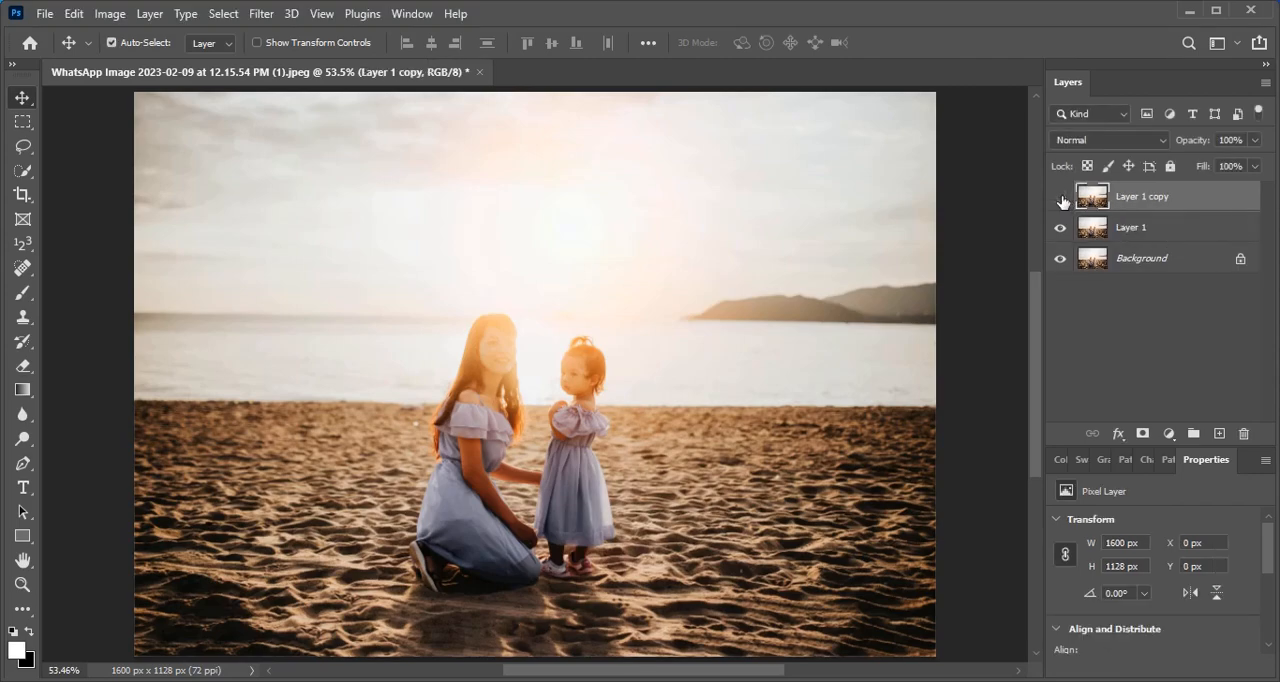
# - Draw a white rectangle about 894 × 545 px with no stroke over the two people, directly above Layer 1
pyautogui.click(1172, 231)
pyautogui.click(22, 536)
pyautogui.moveTo(318, 371); pyautogui.dragTo(765, 641)
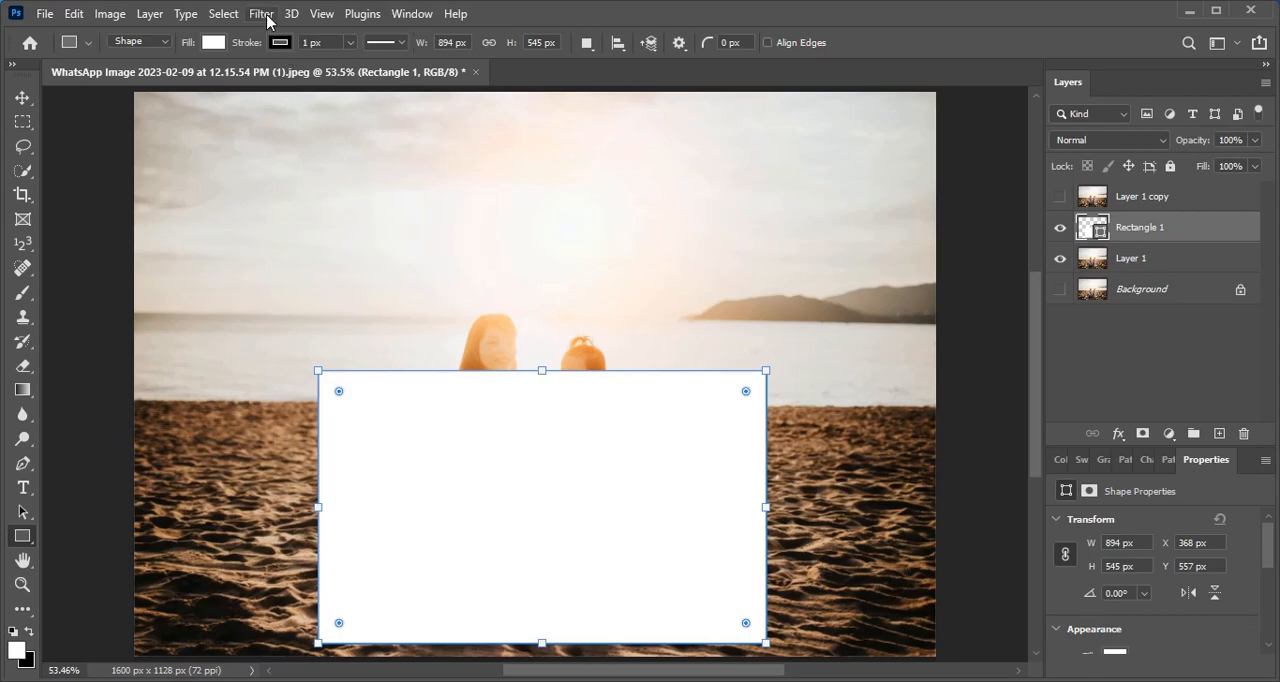
pyautogui.click(280, 42)
pyautogui.click(173, 79)
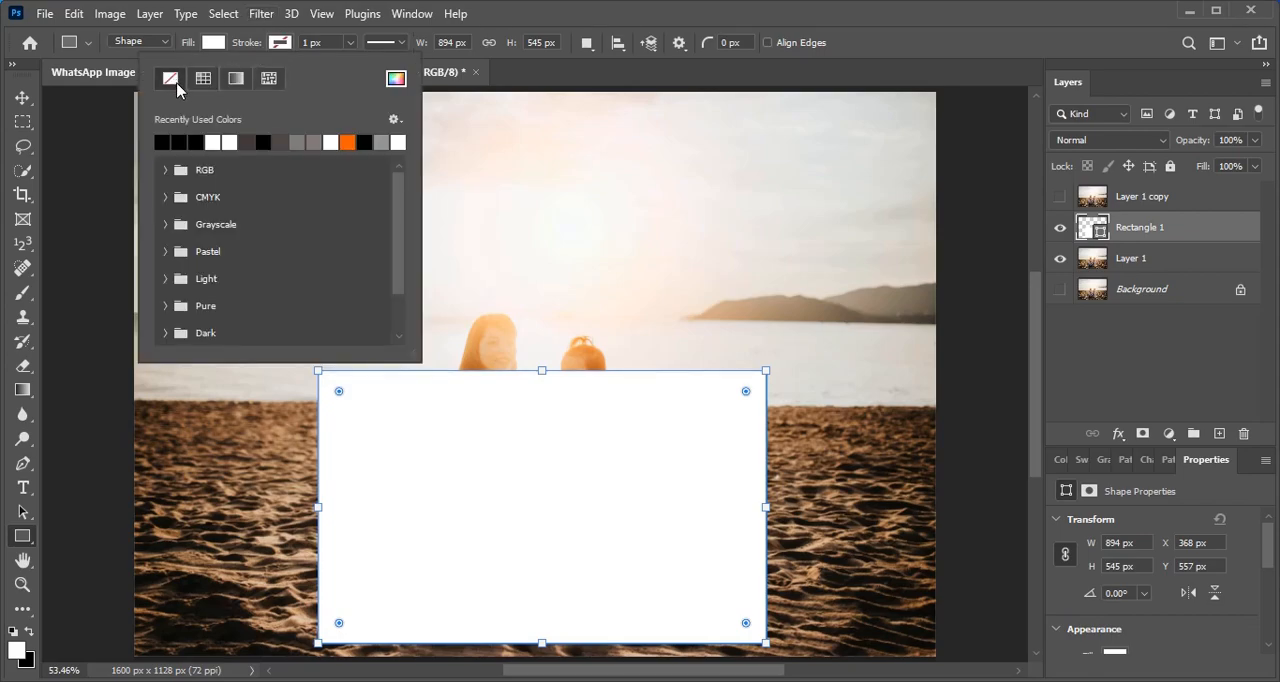
# - Apply a Perspective transform to the rectangle, narrowing its top edge and widening its bottom edge symmetrically to about 113% width
pyautogui.click(23, 98)
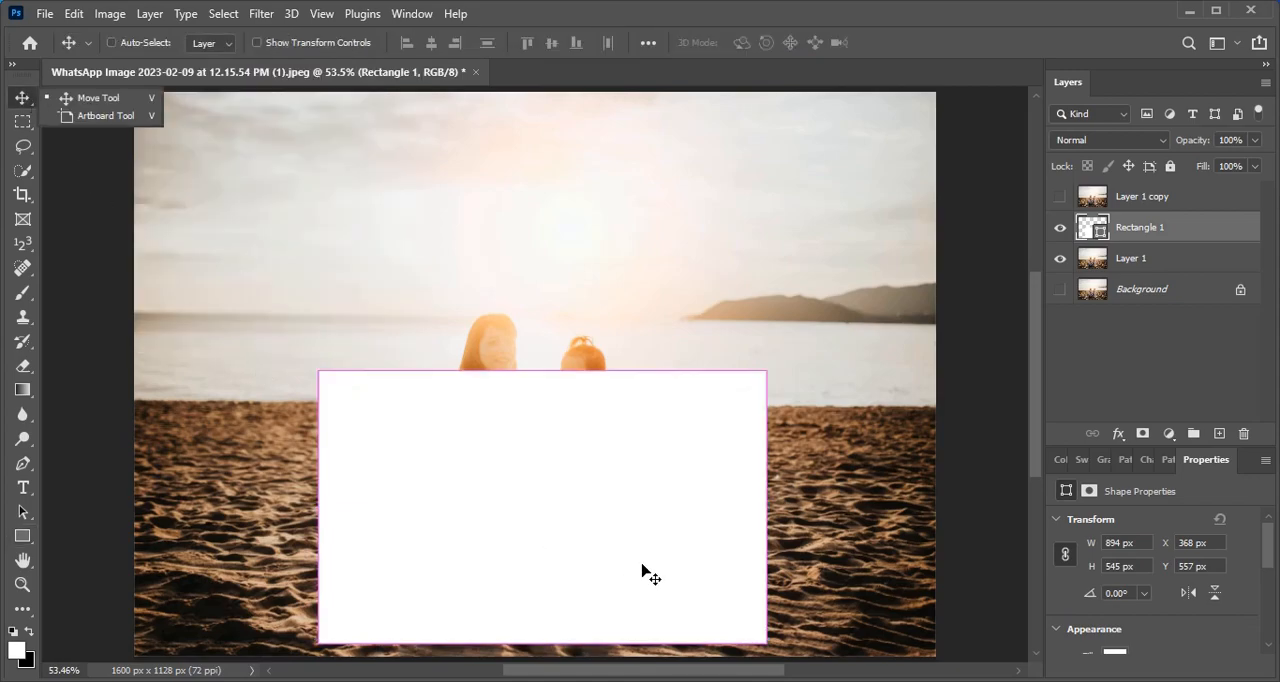
pyautogui.hotkey('ctrl', 't')
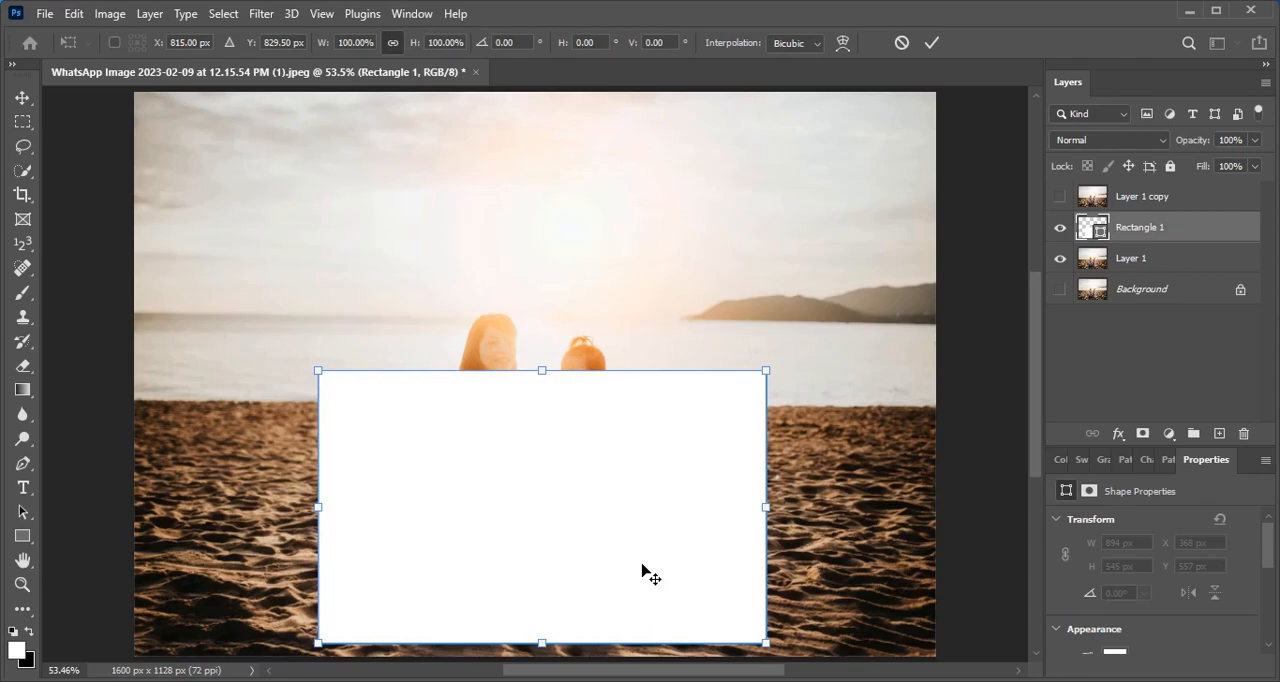
pyautogui.rightClick(643, 516)
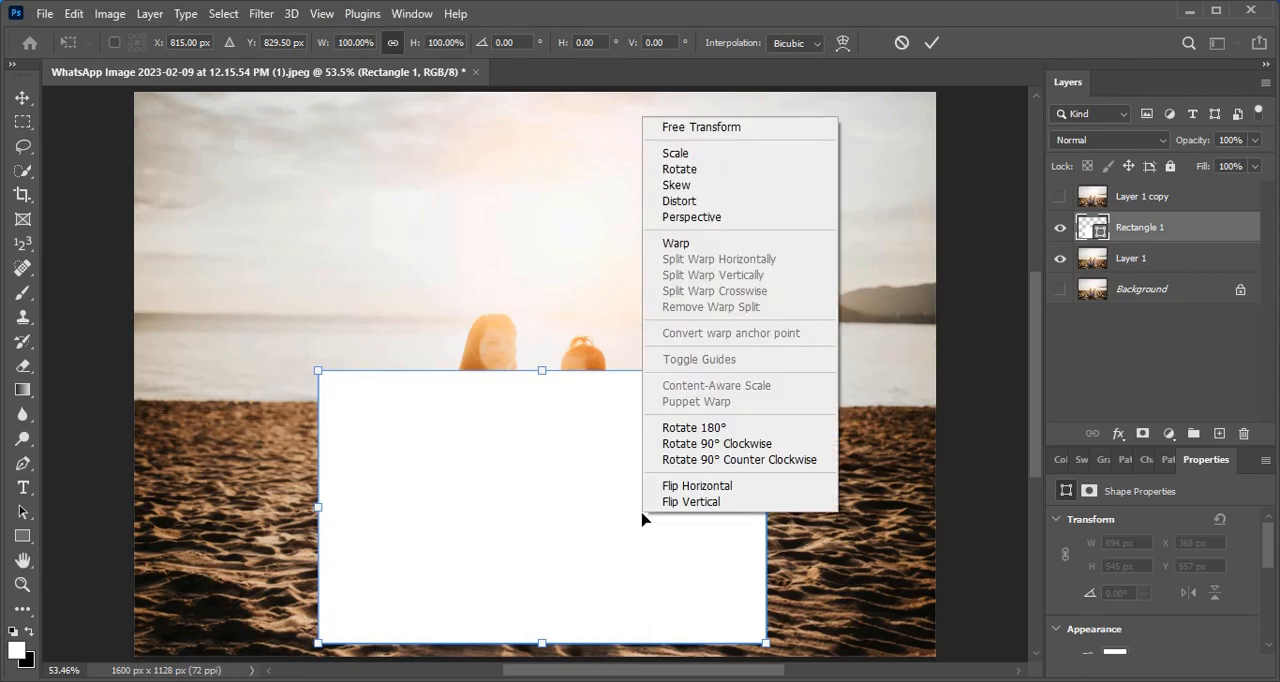
pyautogui.click(779, 217)
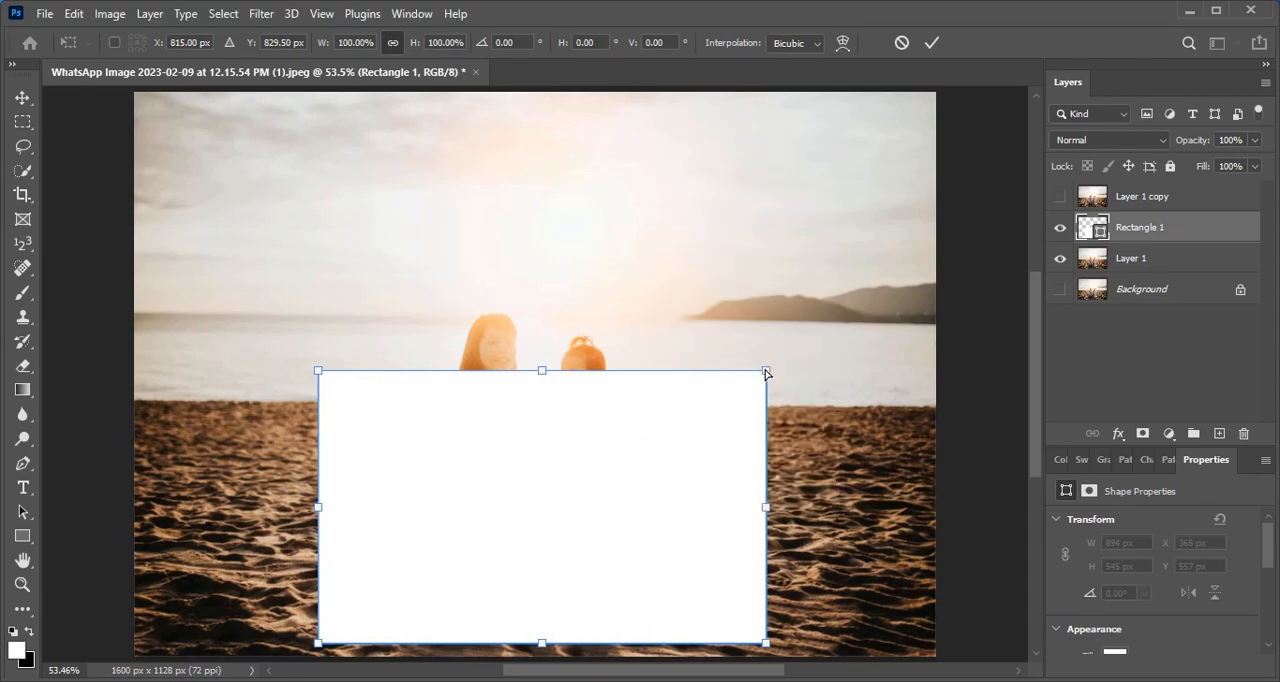
pyautogui.moveTo(766, 374); pyautogui.dragTo(724, 373)
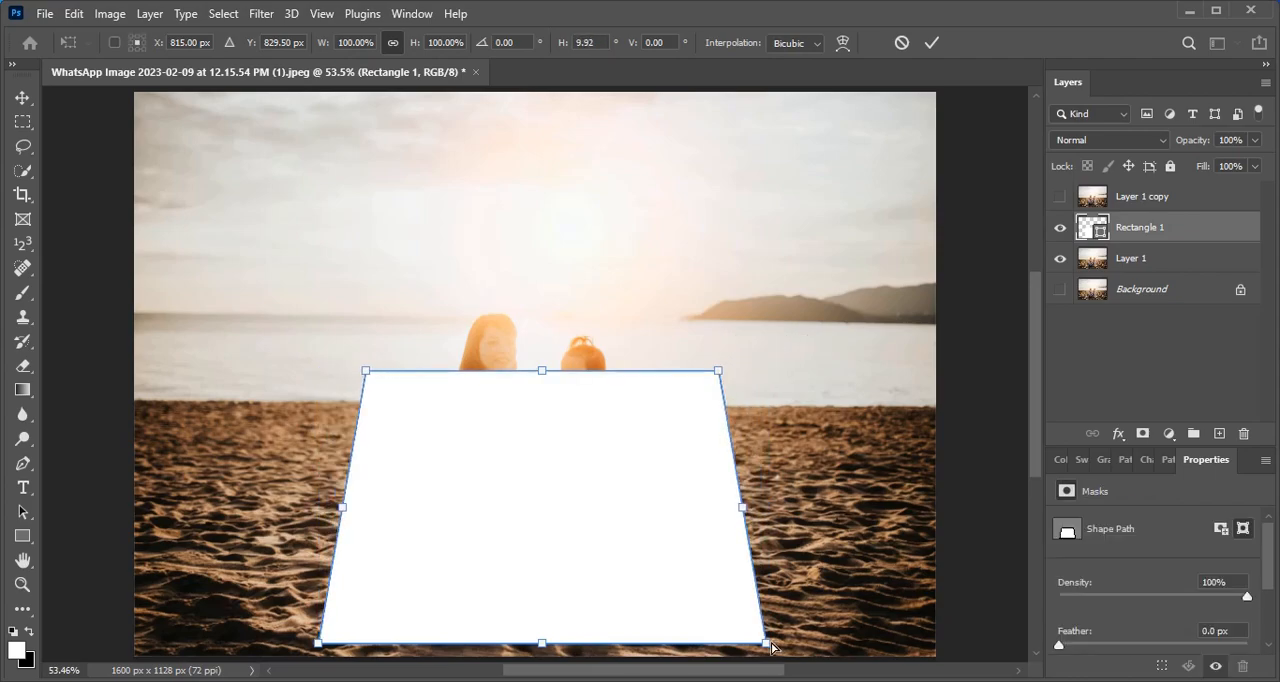
pyautogui.moveTo(766, 645); pyautogui.dragTo(800, 648)
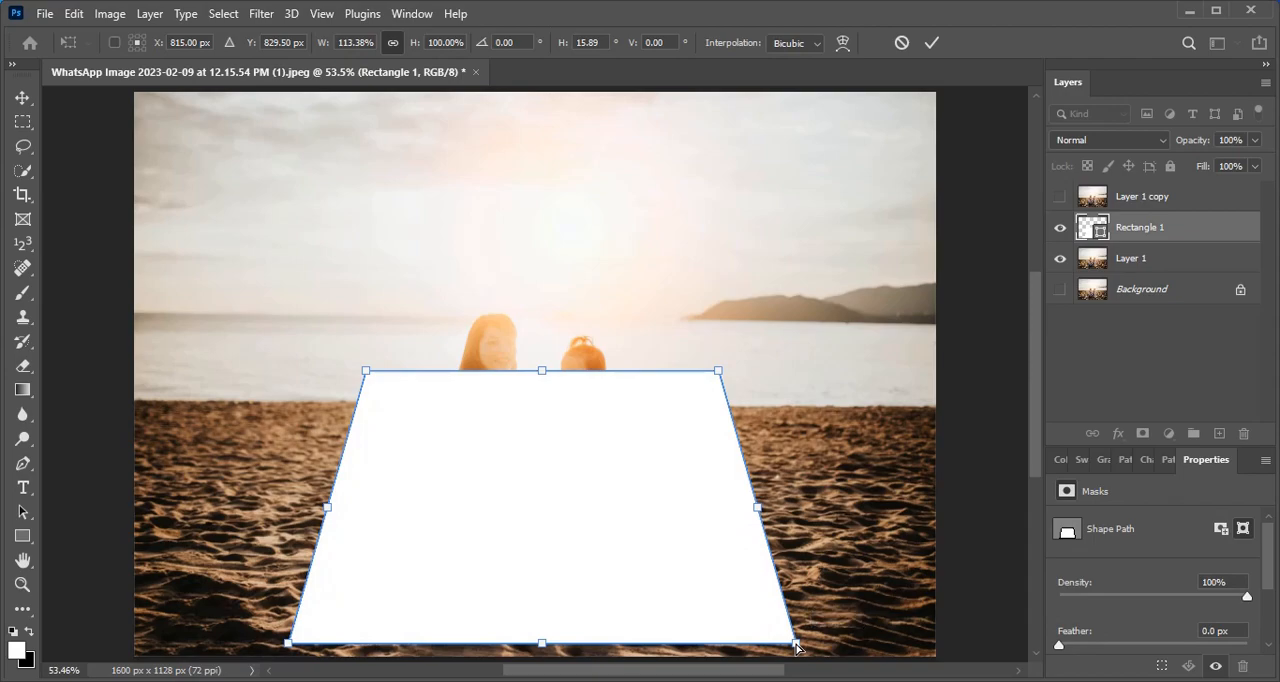
# - Distort the rectangle to lower its top edge below the sea line, reduce its height to about 78%, and nudge its position
pyautogui.rightClick(532, 500)
pyautogui.click(608, 181)
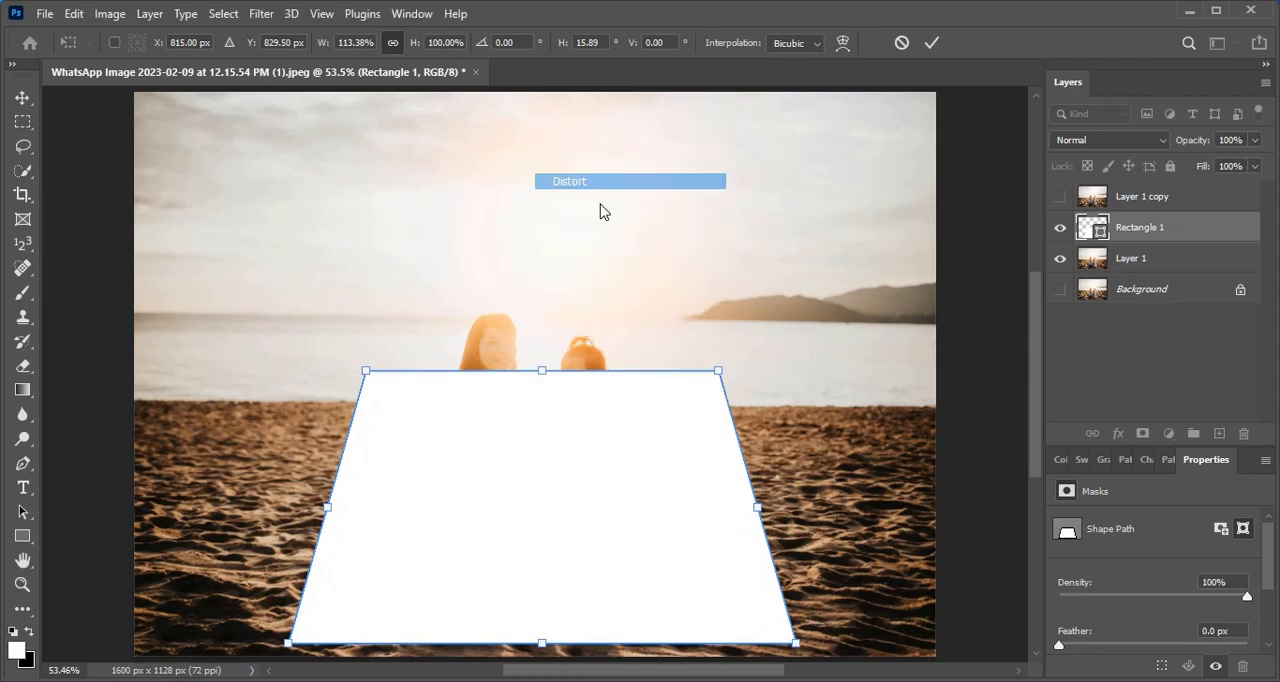
pyautogui.moveTo(541, 386); pyautogui.dragTo(538, 428)
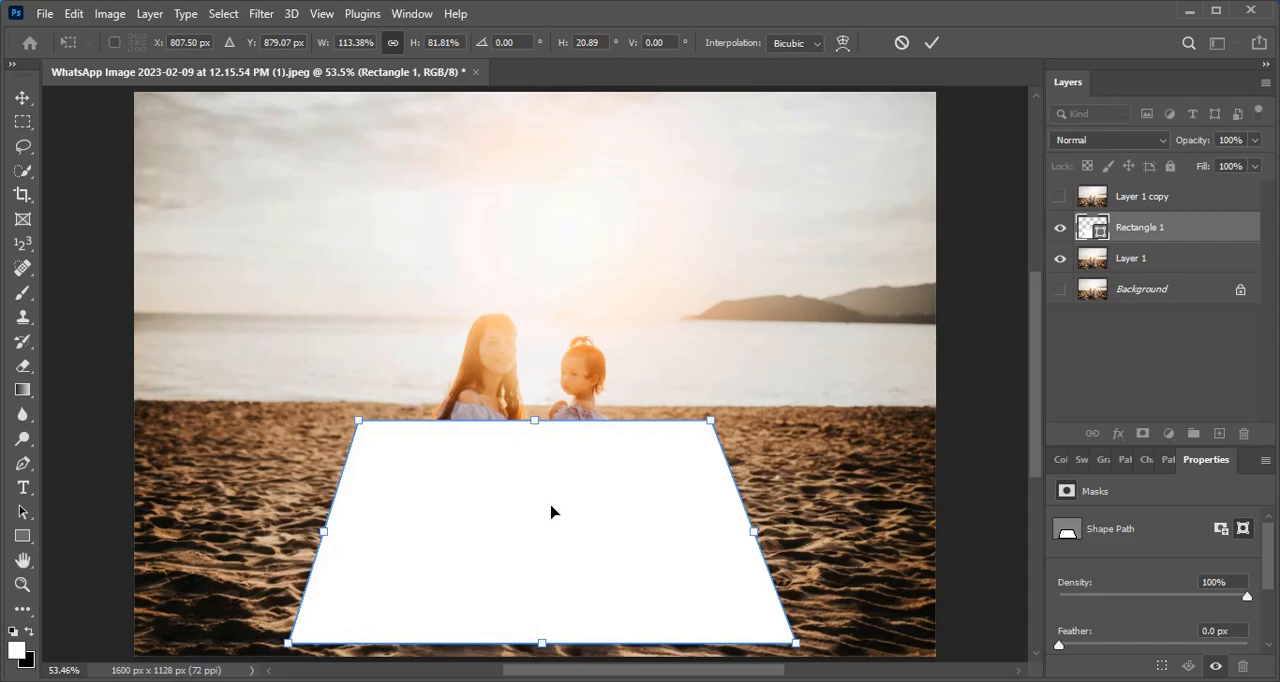
pyautogui.moveTo(551, 517); pyautogui.dragTo(550, 512)
pyautogui.moveTo(531, 421); pyautogui.dragTo(534, 428)
pyautogui.moveTo(560, 526); pyautogui.dragTo(559, 520)
# - Skew the rectangle's two top corners slightly outward and apply the transform
pyautogui.rightClick(603, 490)
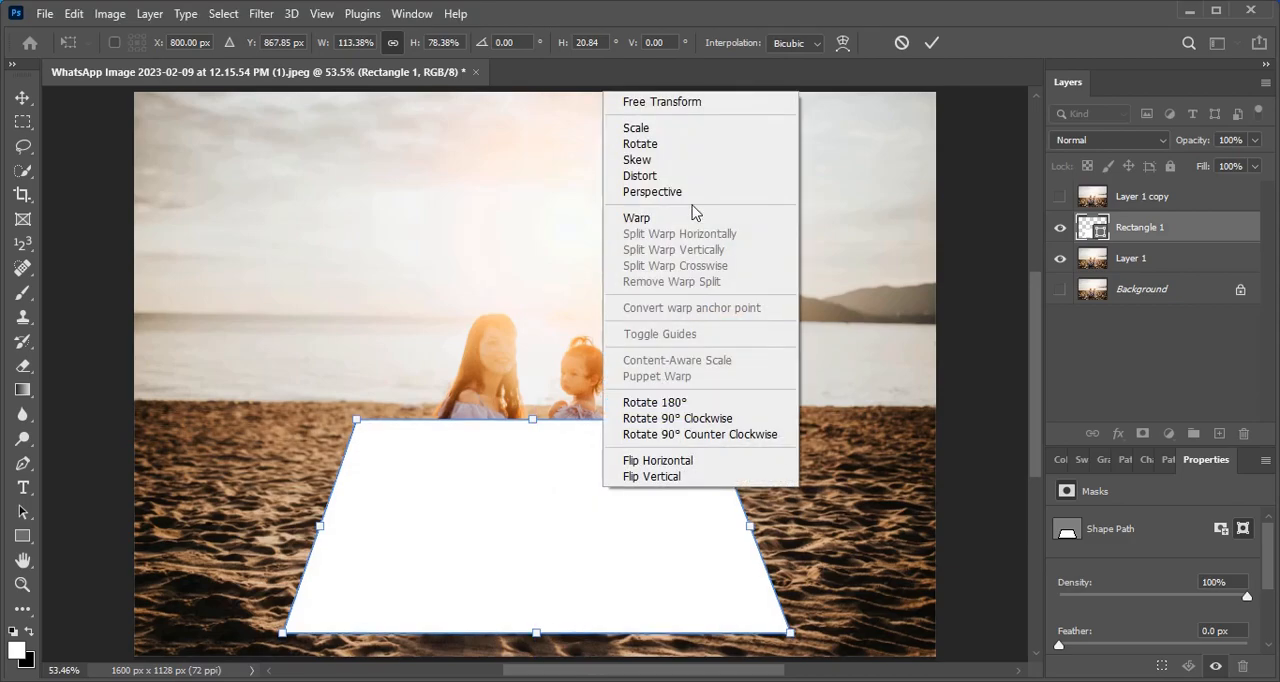
pyautogui.click(647, 161)
pyautogui.moveTo(356, 421); pyautogui.dragTo(350, 421)
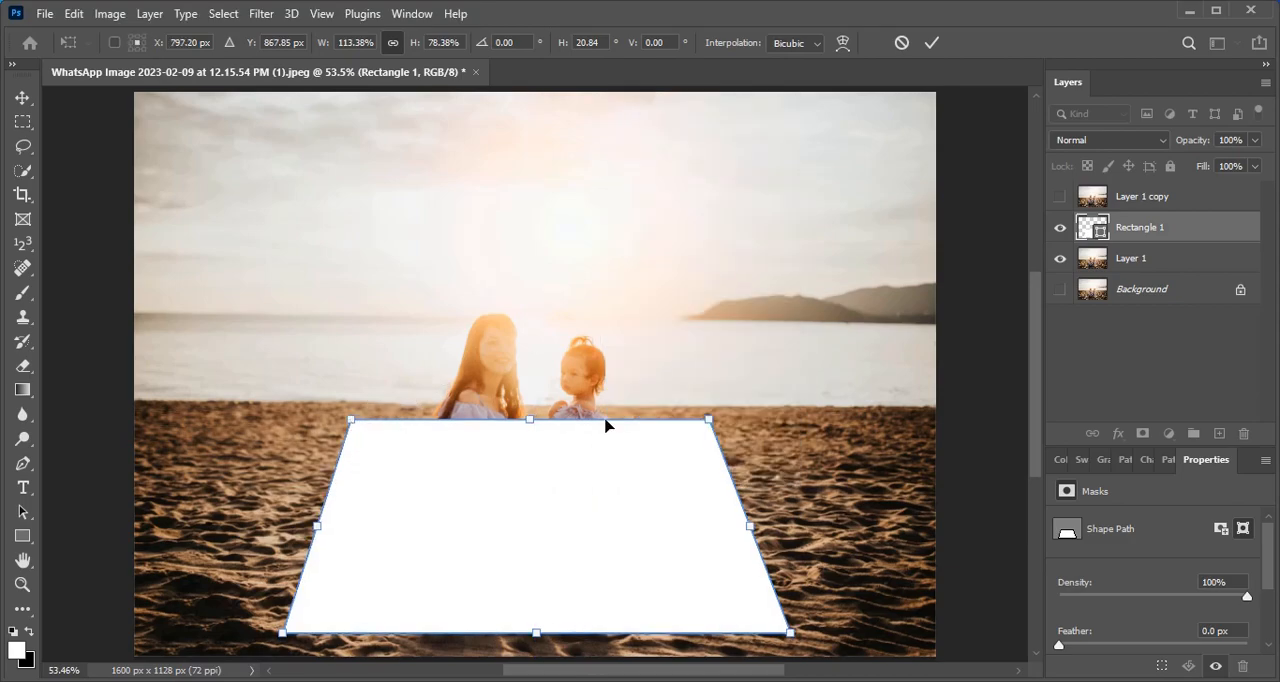
pyautogui.moveTo(708, 423); pyautogui.dragTo(716, 421)
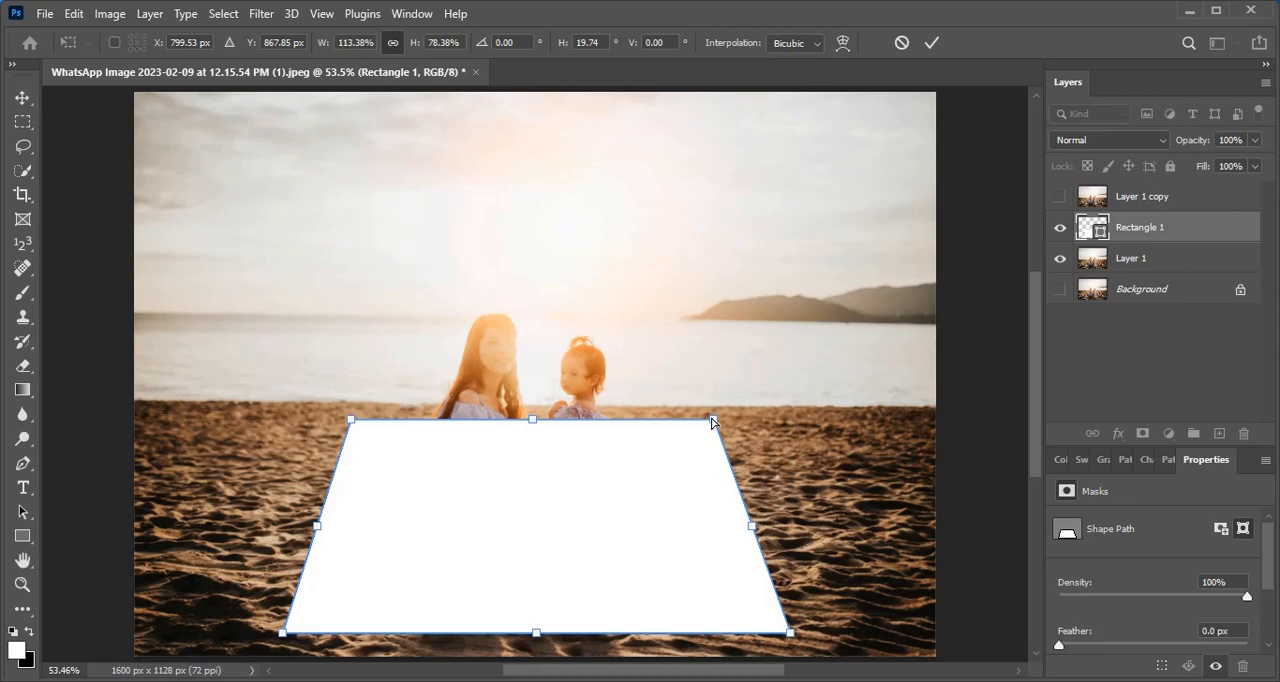
pyautogui.click(931, 42)
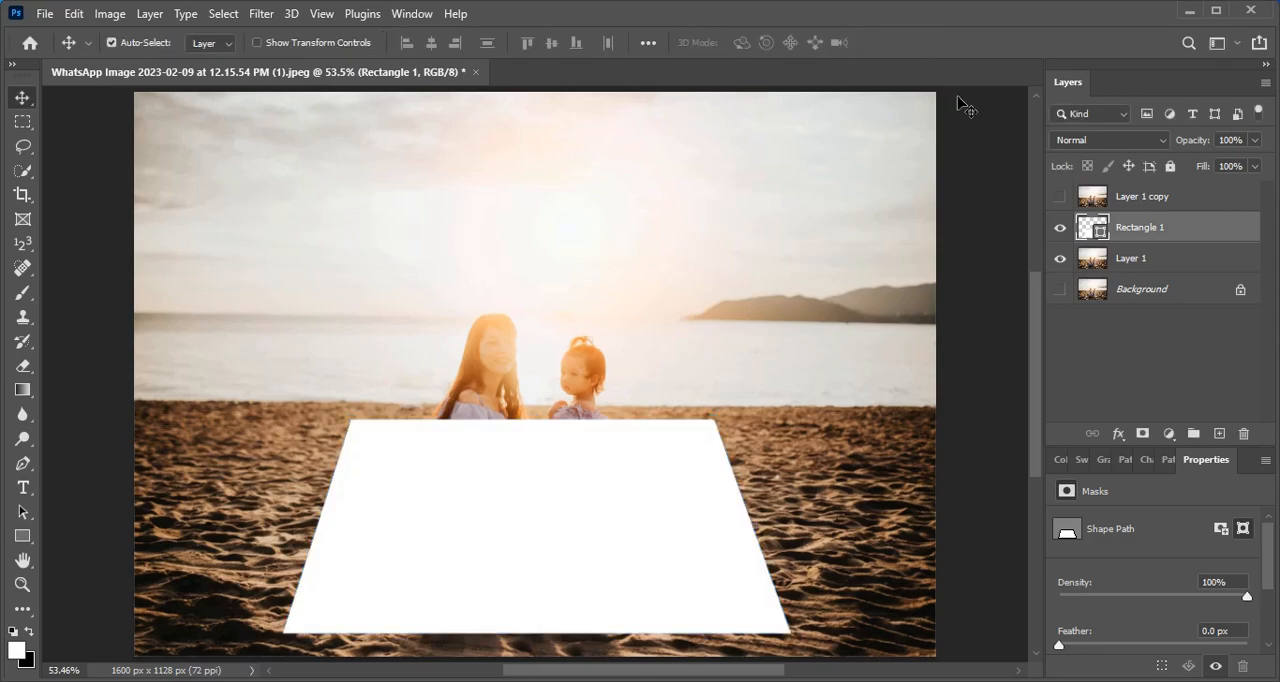
# - Show Layer 1 copy and clip it to the Rectangle 1 shape with a clipping mask
pyautogui.click(1212, 203)
pyautogui.click(1060, 197)
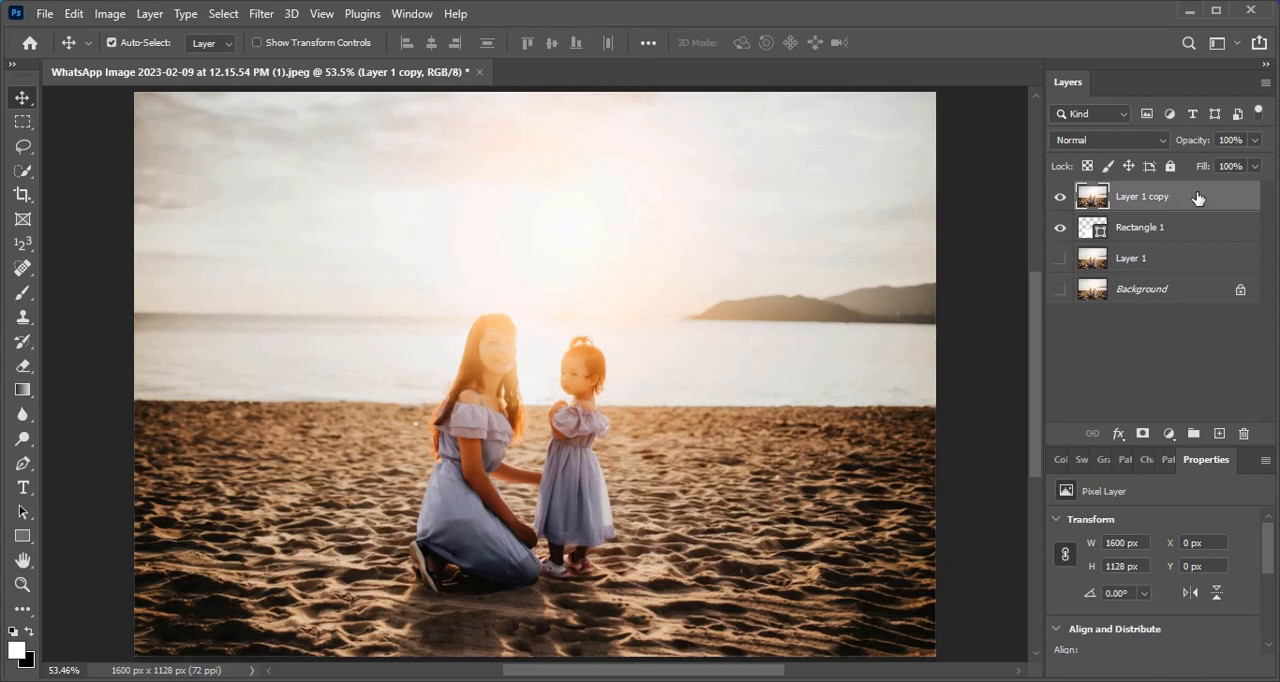
pyautogui.rightClick(1198, 198)
pyautogui.click(1122, 359)
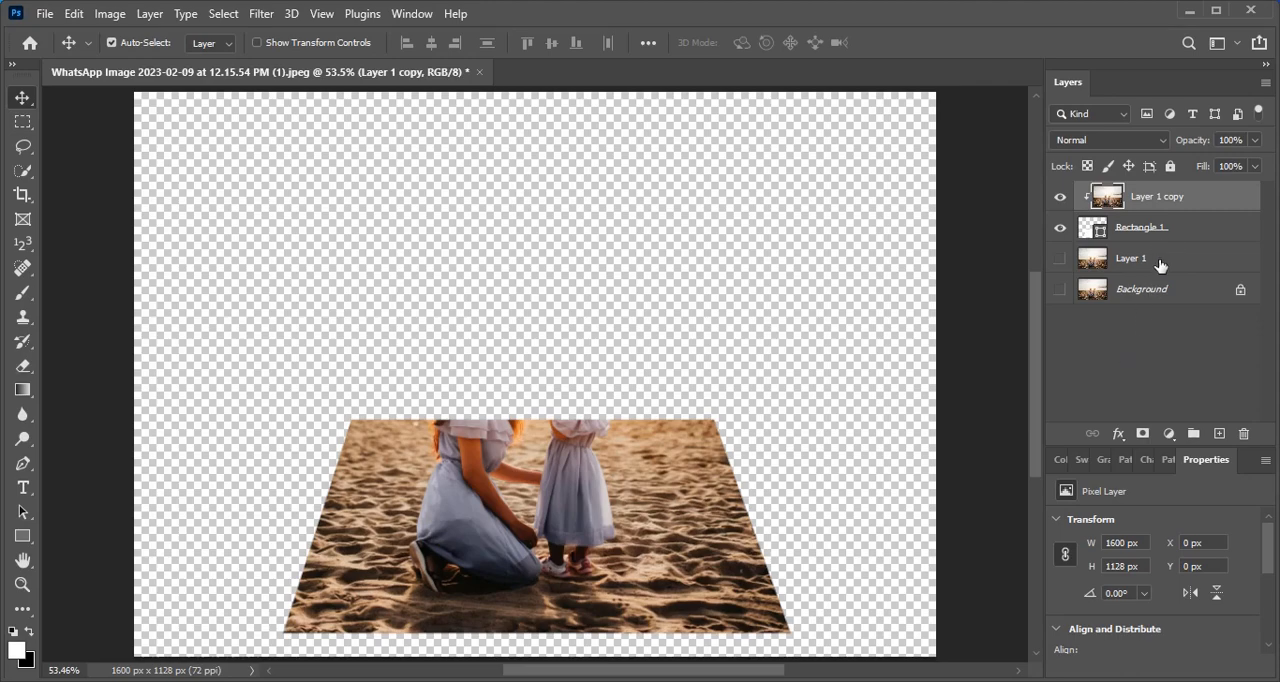
# - Move Layer 1 to the top of the stack, mask it to its automatically selected subject, and show the underlying layers including Background
pyautogui.moveTo(1160, 263); pyautogui.dragTo(1158, 181)
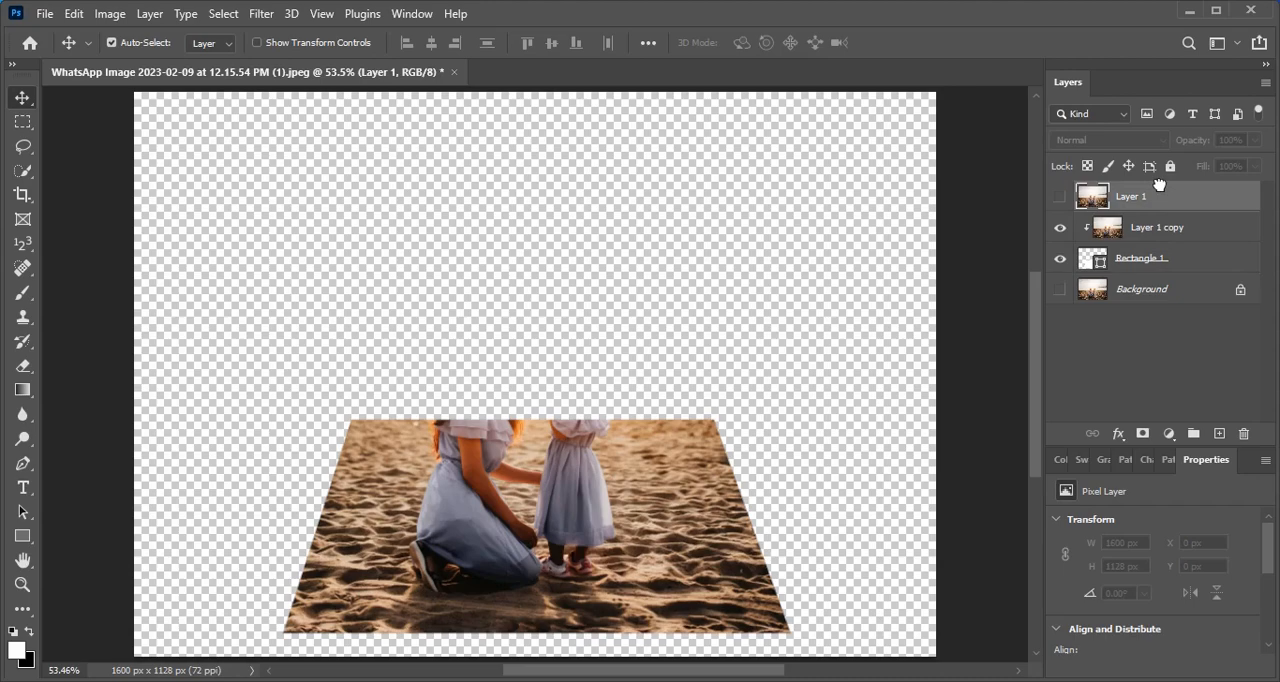
pyautogui.click(1060, 197)
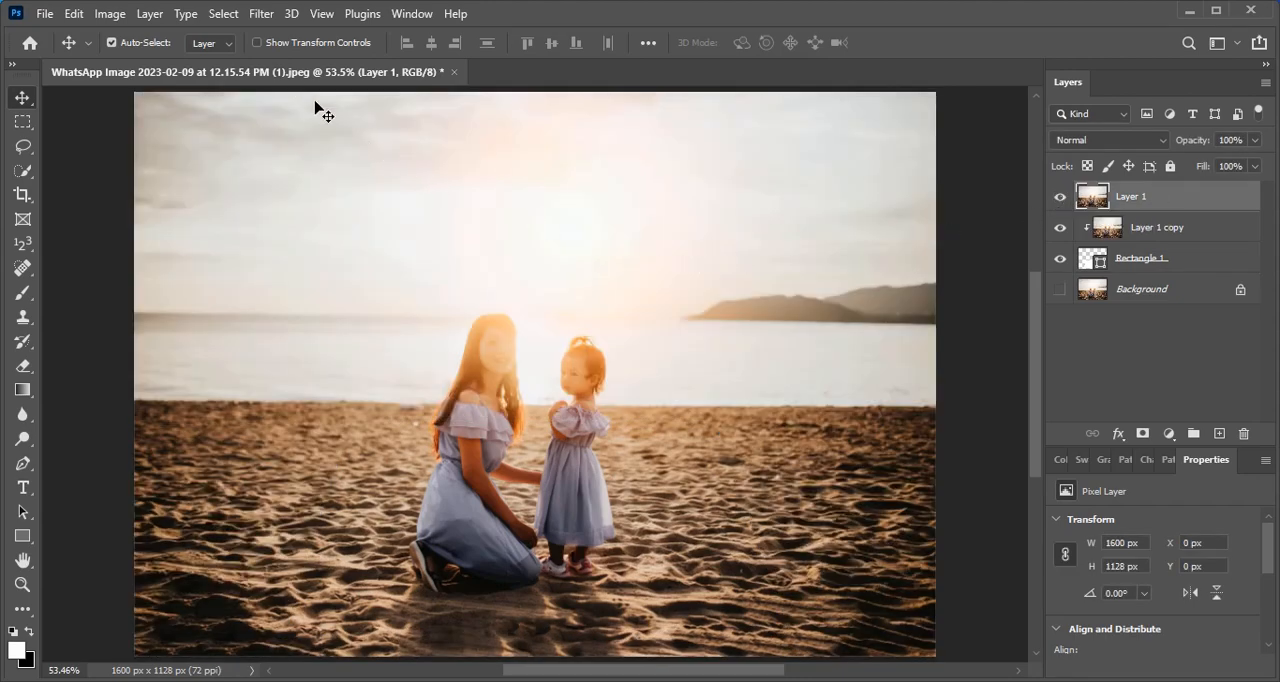
pyautogui.click(226, 16)
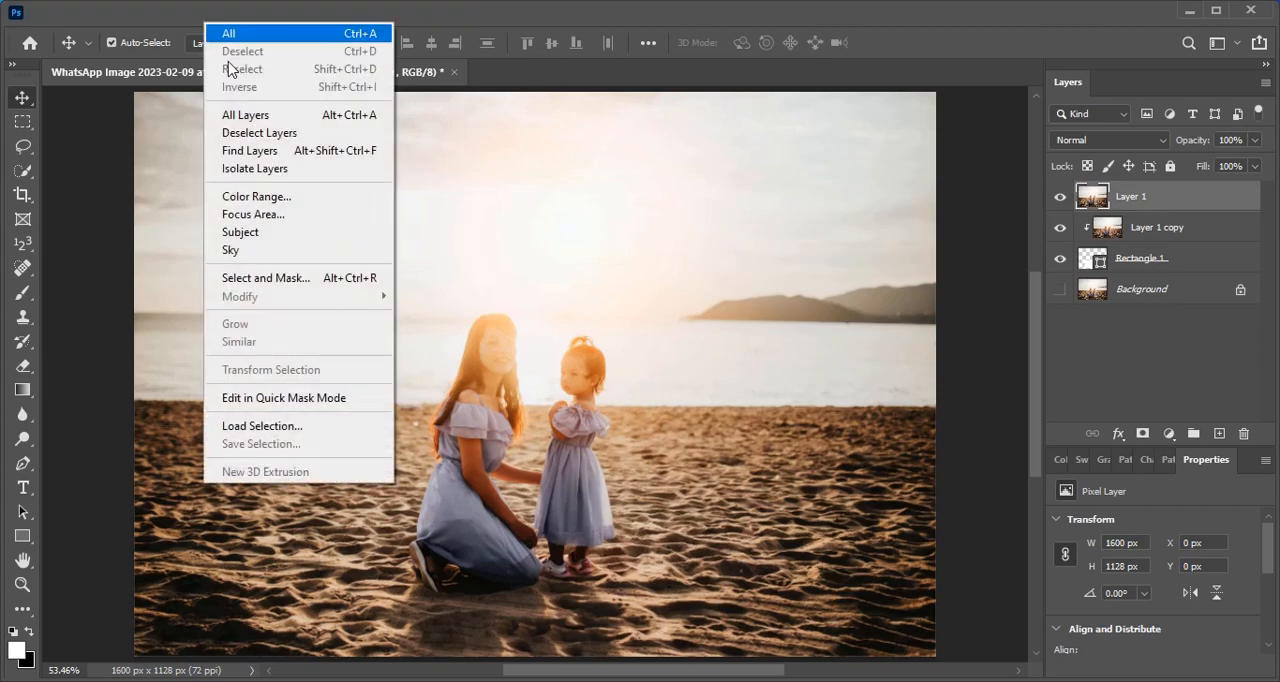
pyautogui.click(321, 236)
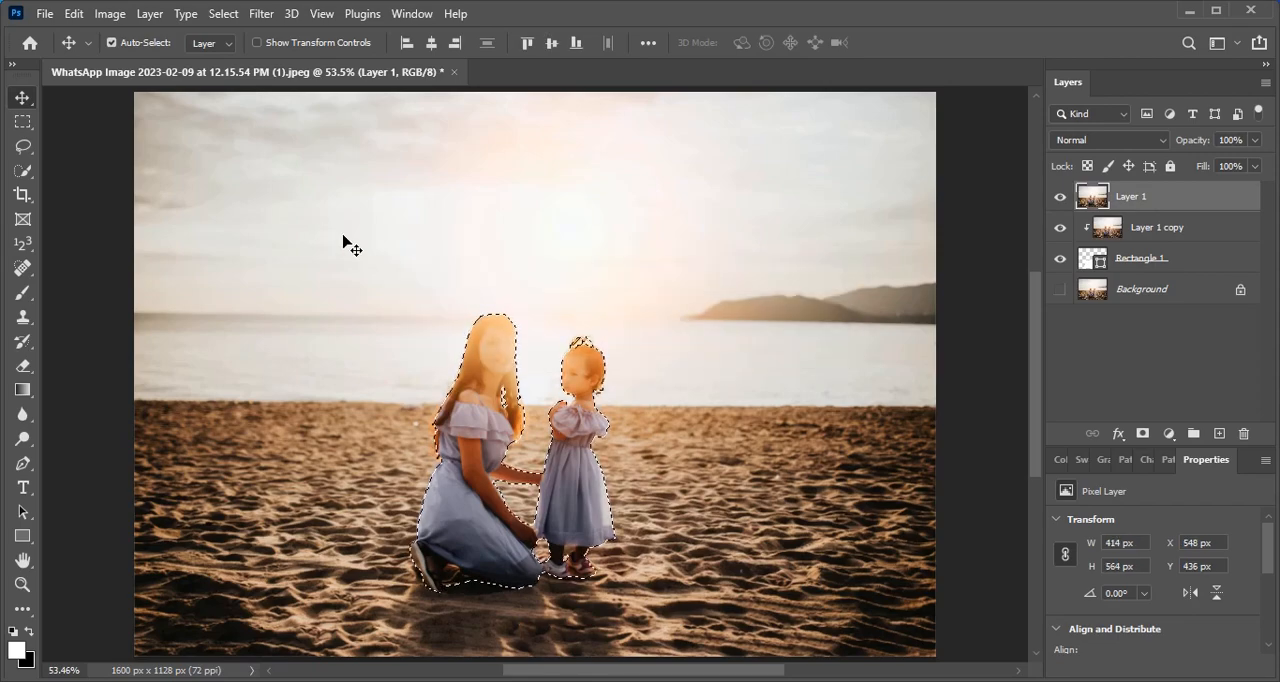
pyautogui.click(1143, 436)
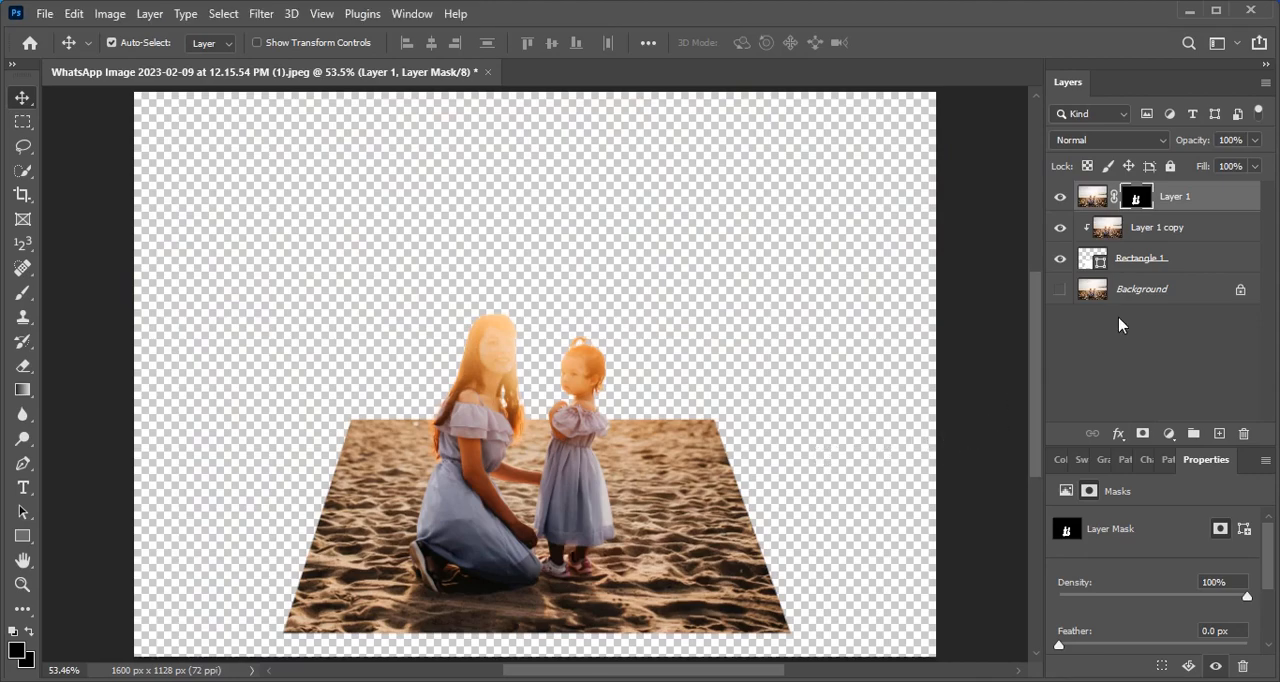
pyautogui.click(1060, 290)
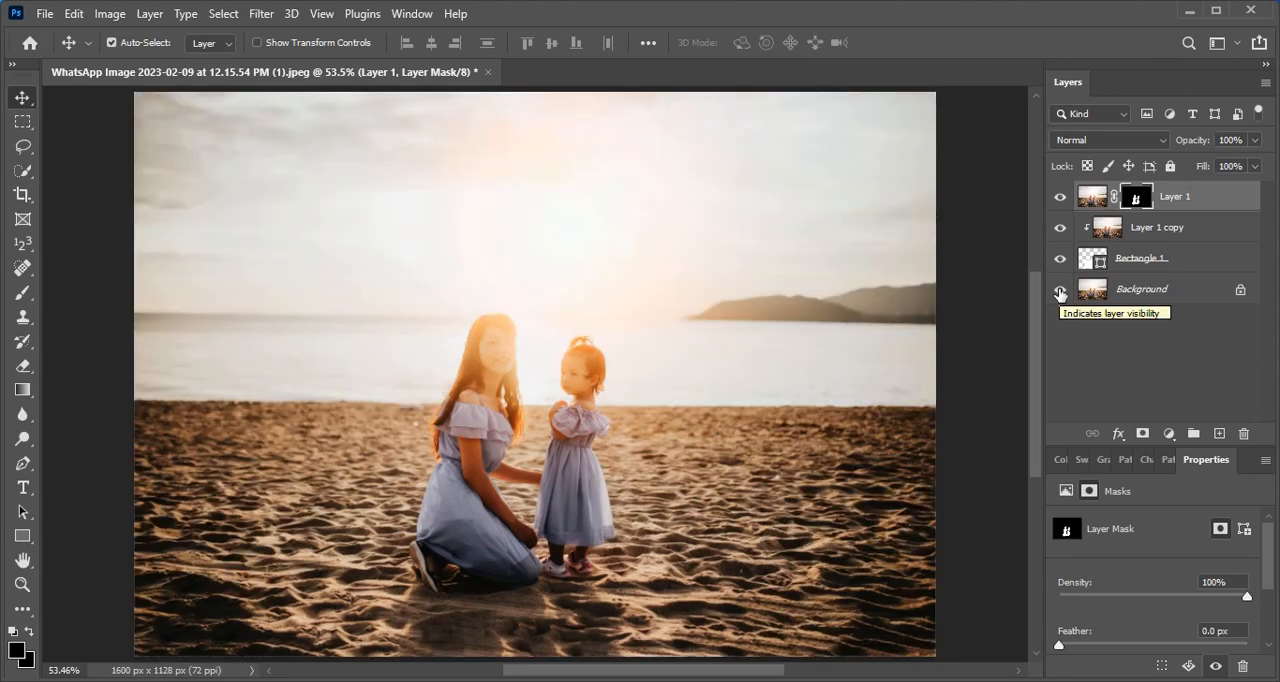
# - Duplicate the Rectangle 1 shape and set the original lower shape's fill color to 000000
pyautogui.click(1216, 260)
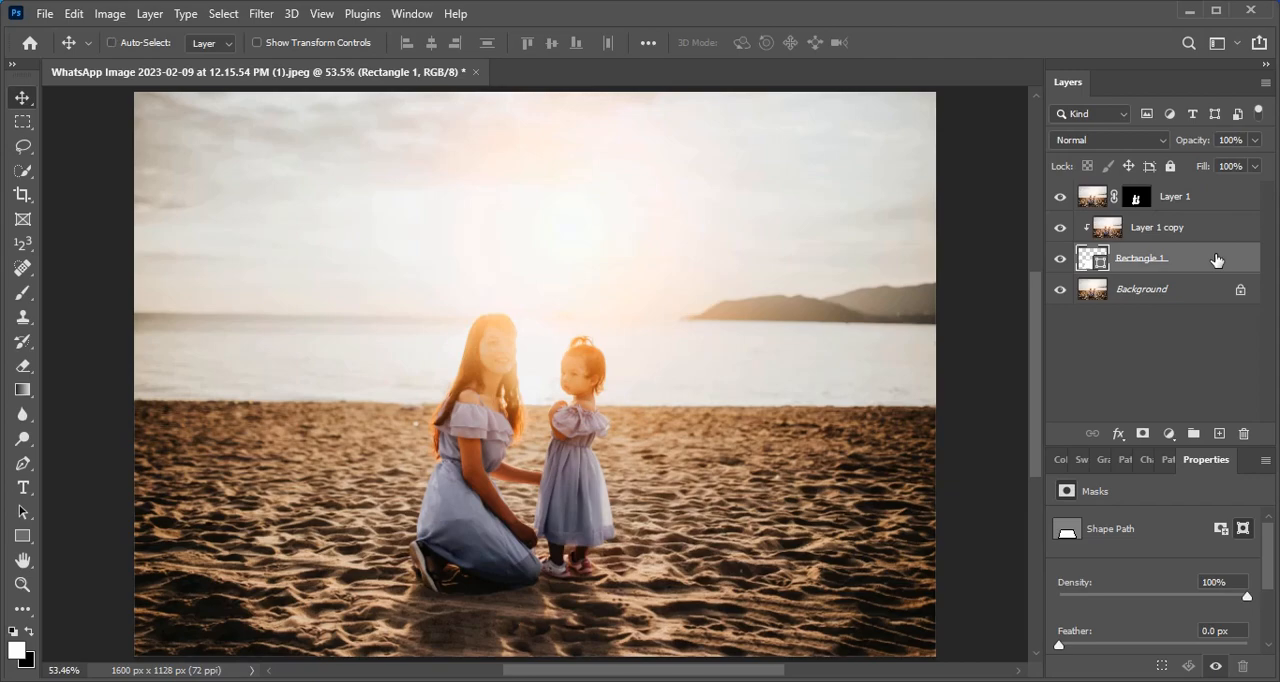
pyautogui.hotkey('ctrl', 'j')
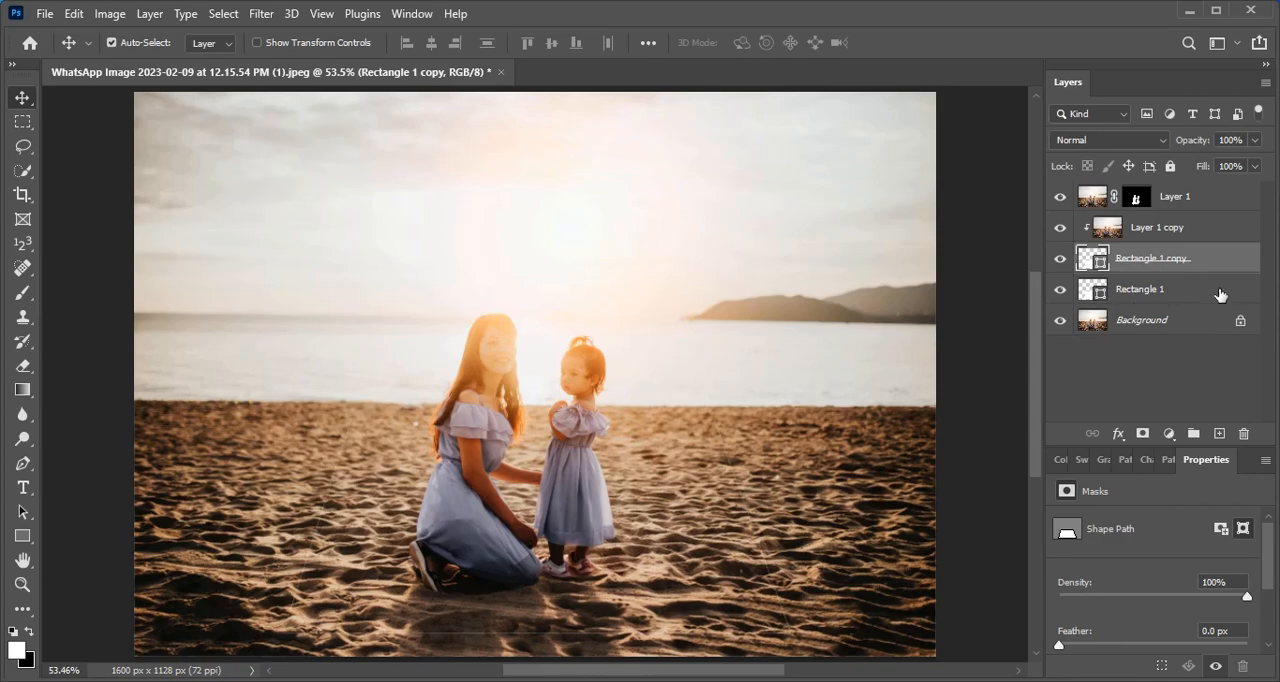
pyautogui.click(1218, 293)
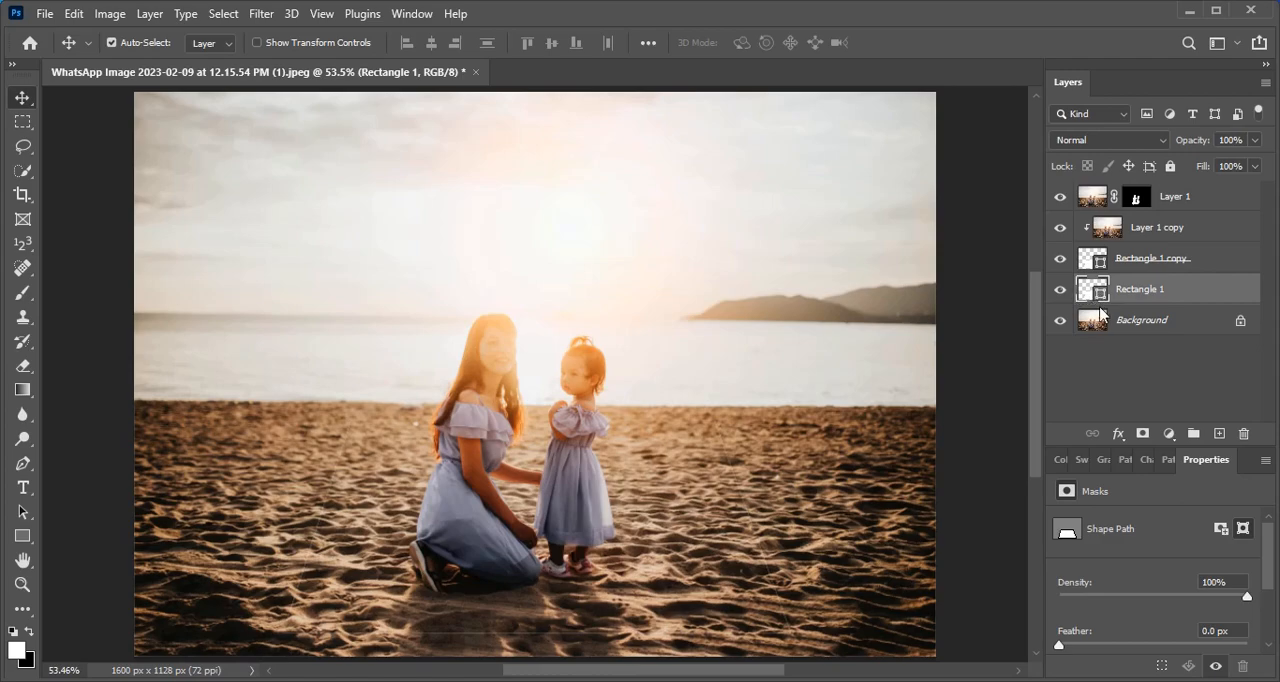
pyautogui.doubleClick(1092, 291)
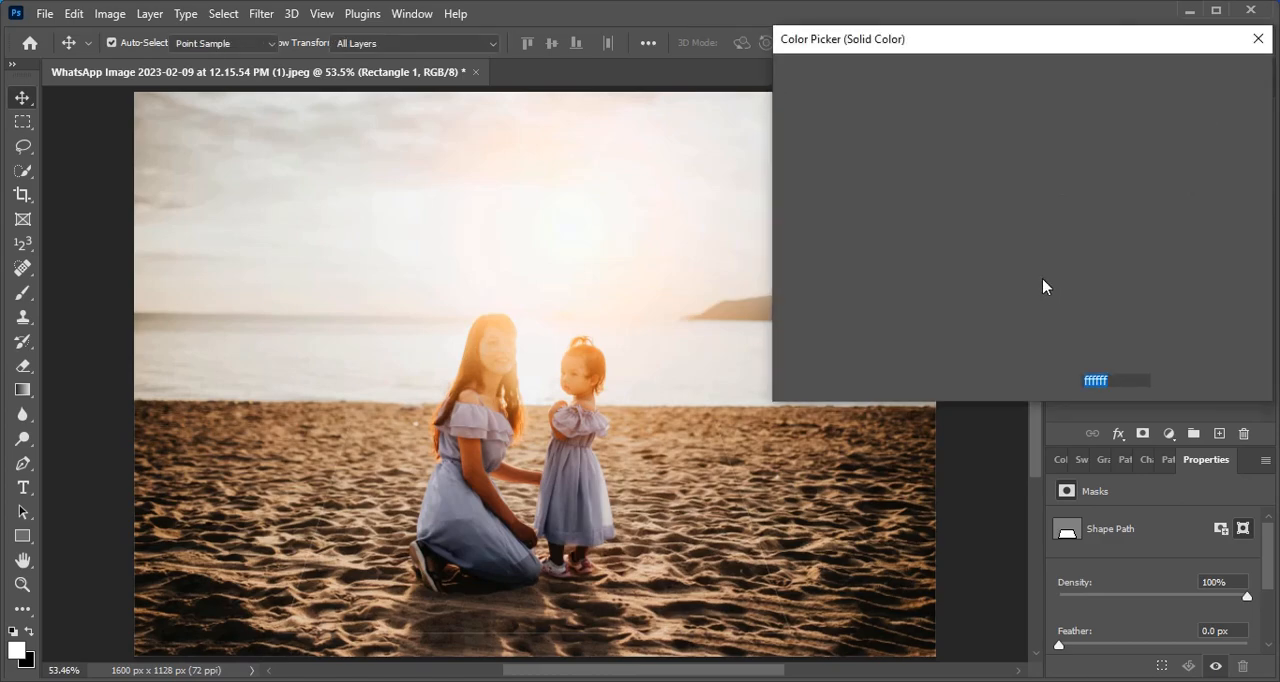
pyautogui.click(987, 250)
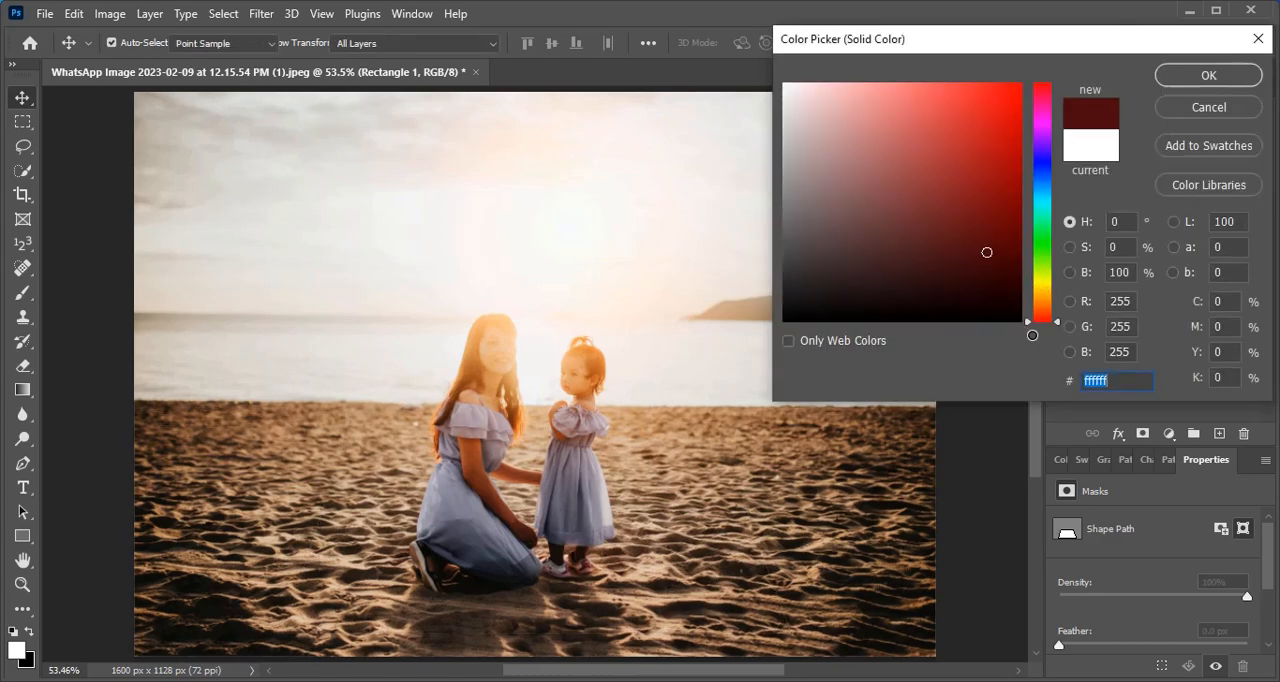
pyautogui.write('000000')
pyautogui.click(1207, 78)
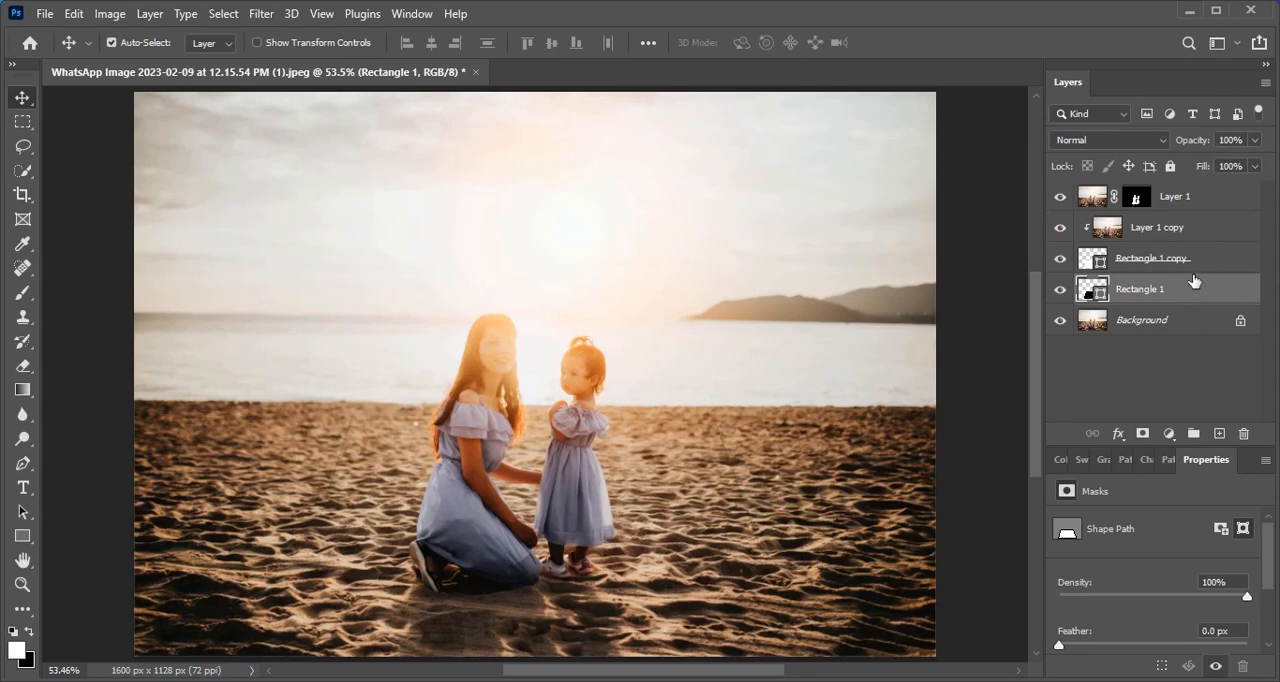
# - Add a white 15 px outside Stroke at 100% opacity to the Rectangle 1 copy layer
pyautogui.click(1203, 260)
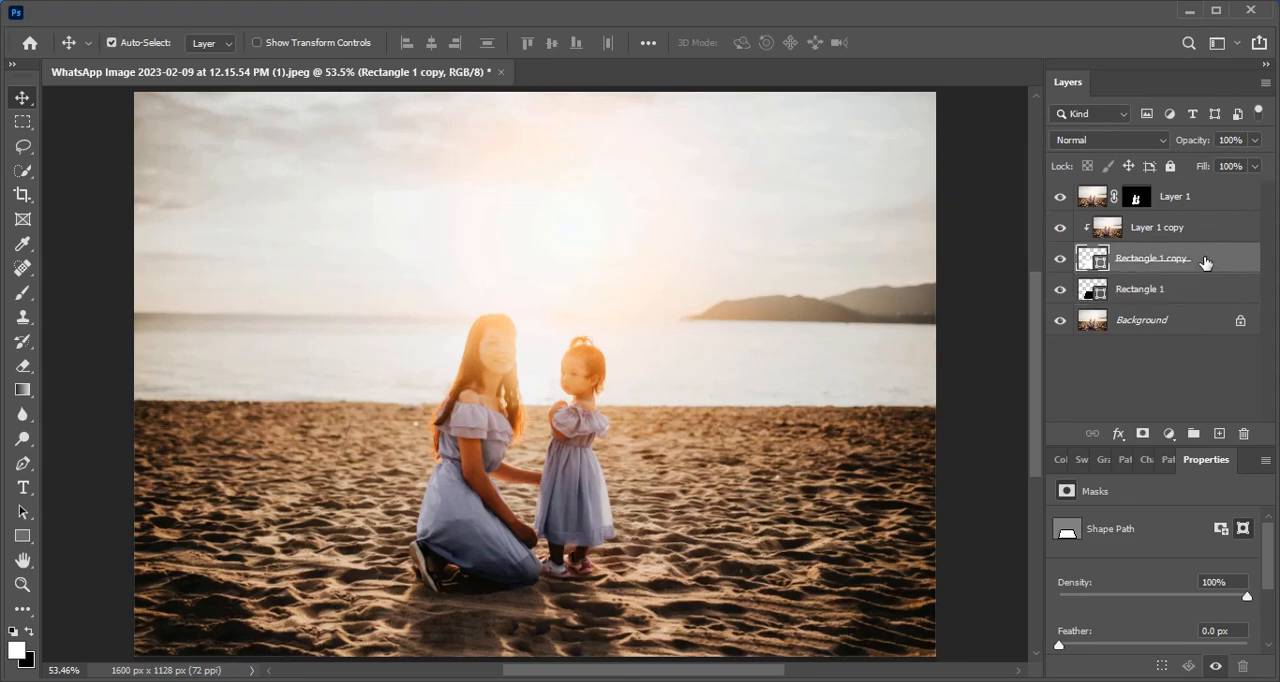
pyautogui.click(1118, 434)
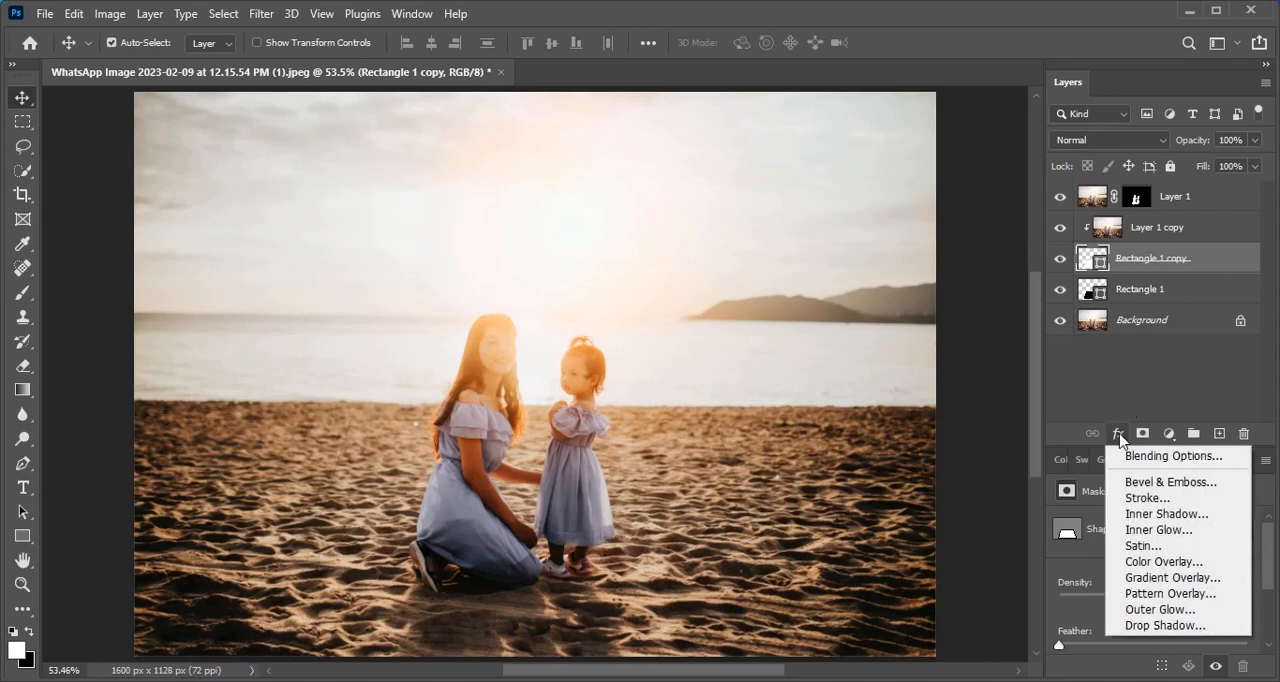
pyautogui.click(1180, 499)
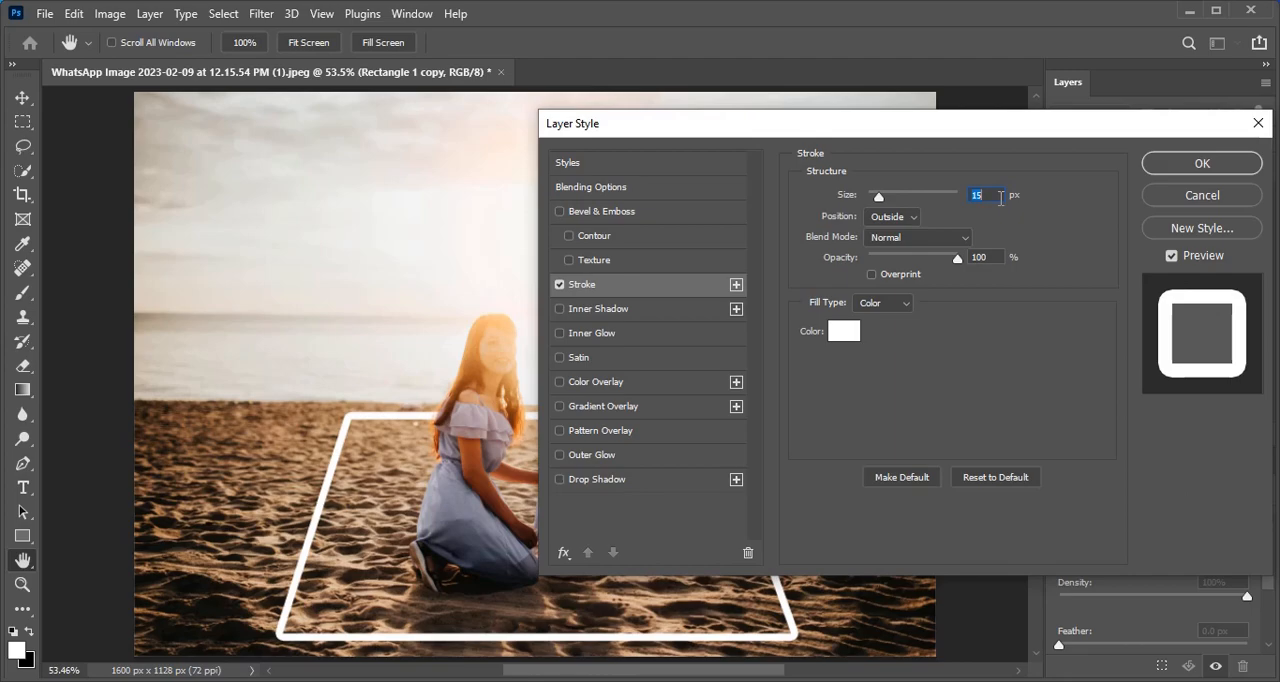
pyautogui.click(1202, 168)
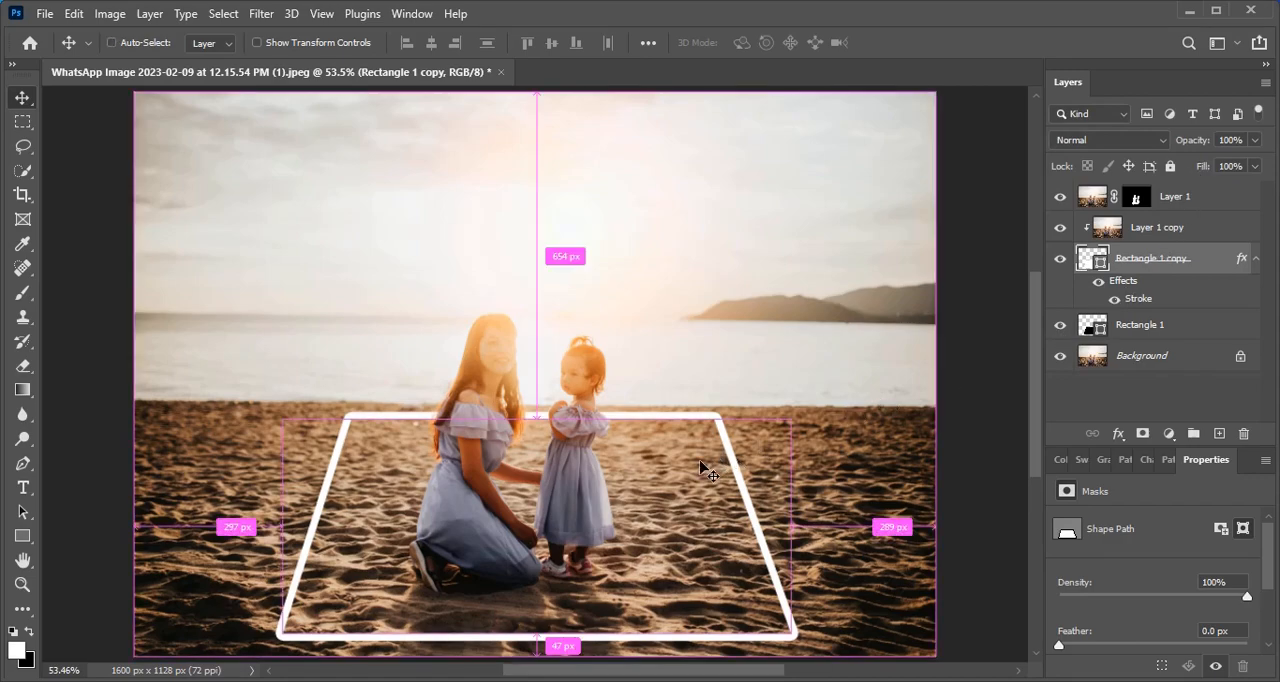
# - Warp the Rectangle 1 copy frame so its lower corners curl up and outward and its upper corners spread slightly outward
pyautogui.hotkey('ctrl', 't')
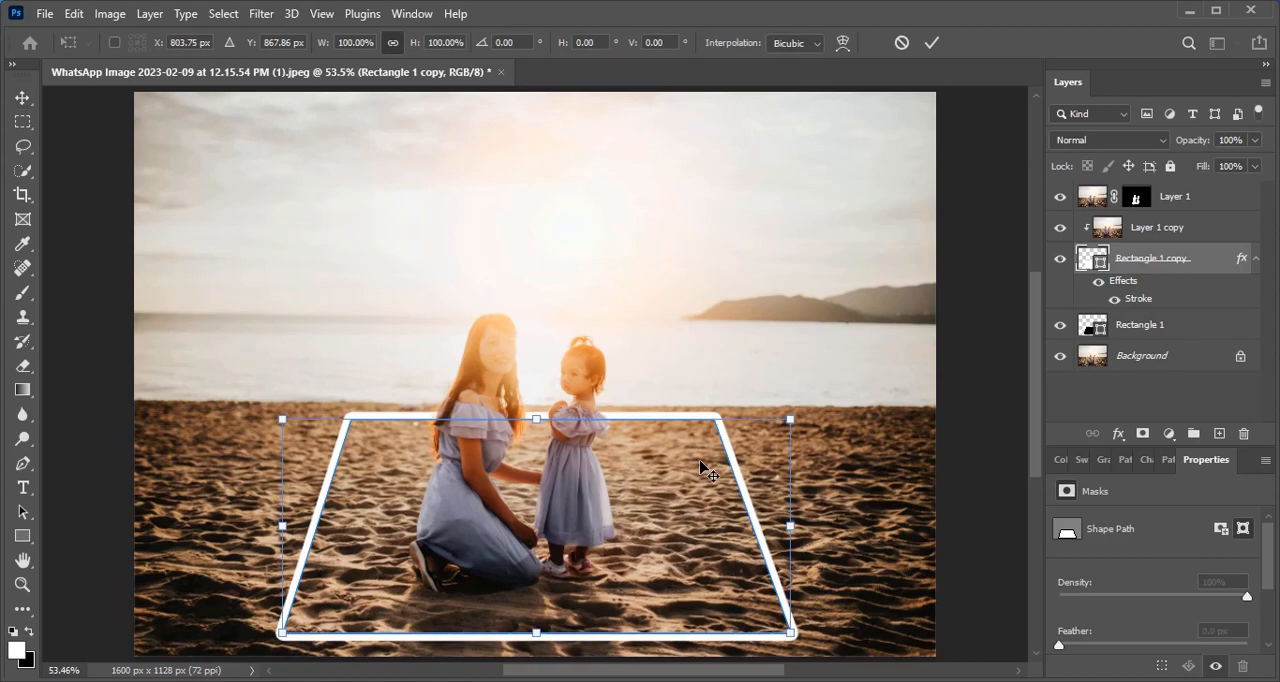
pyautogui.rightClick(700, 465)
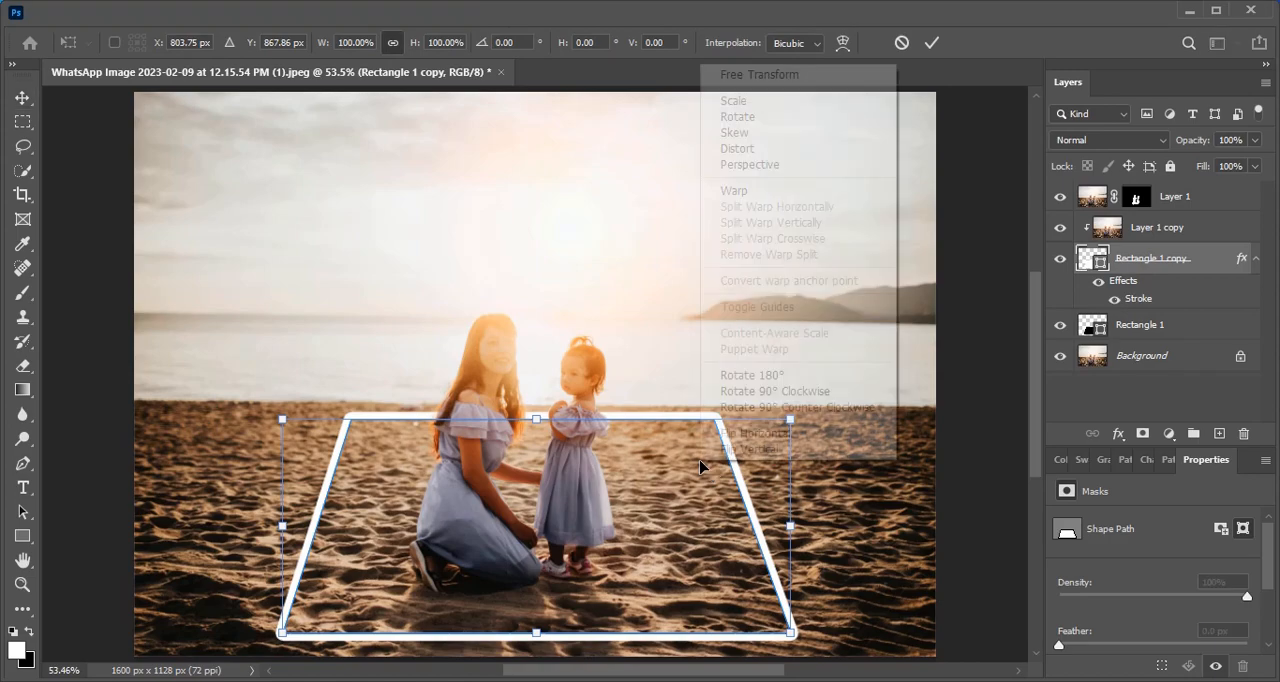
pyautogui.click(843, 199)
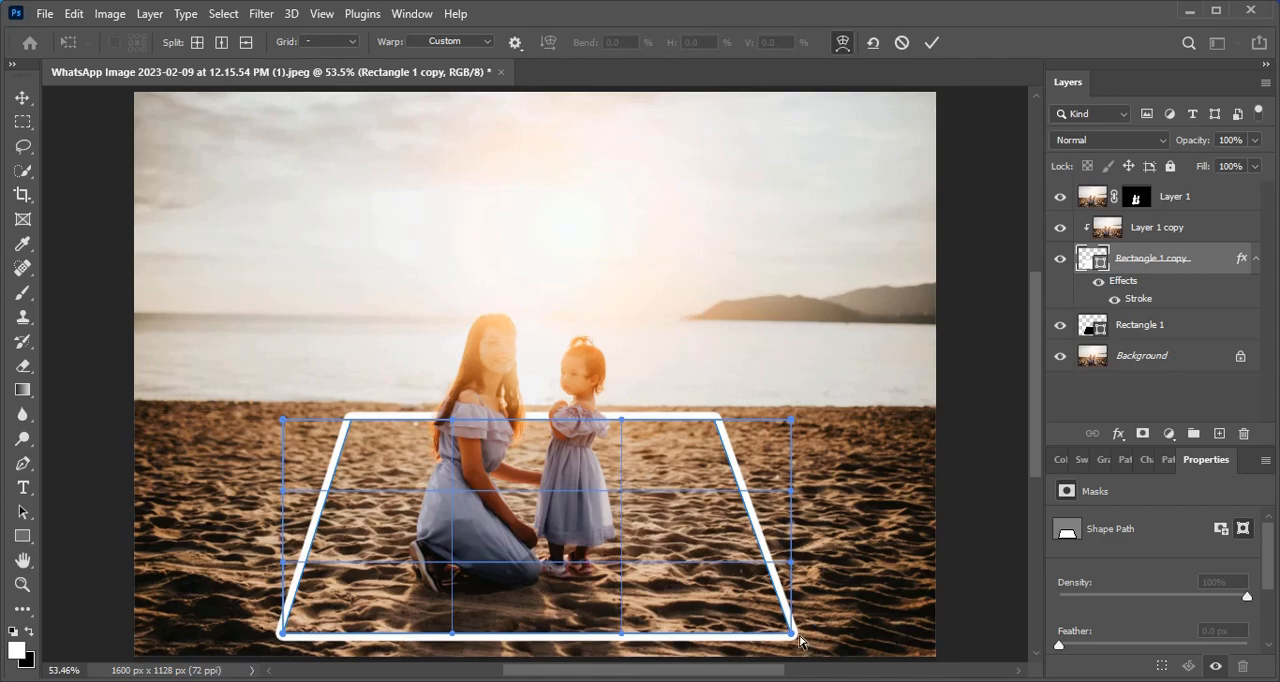
pyautogui.moveTo(795, 636); pyautogui.dragTo(806, 597)
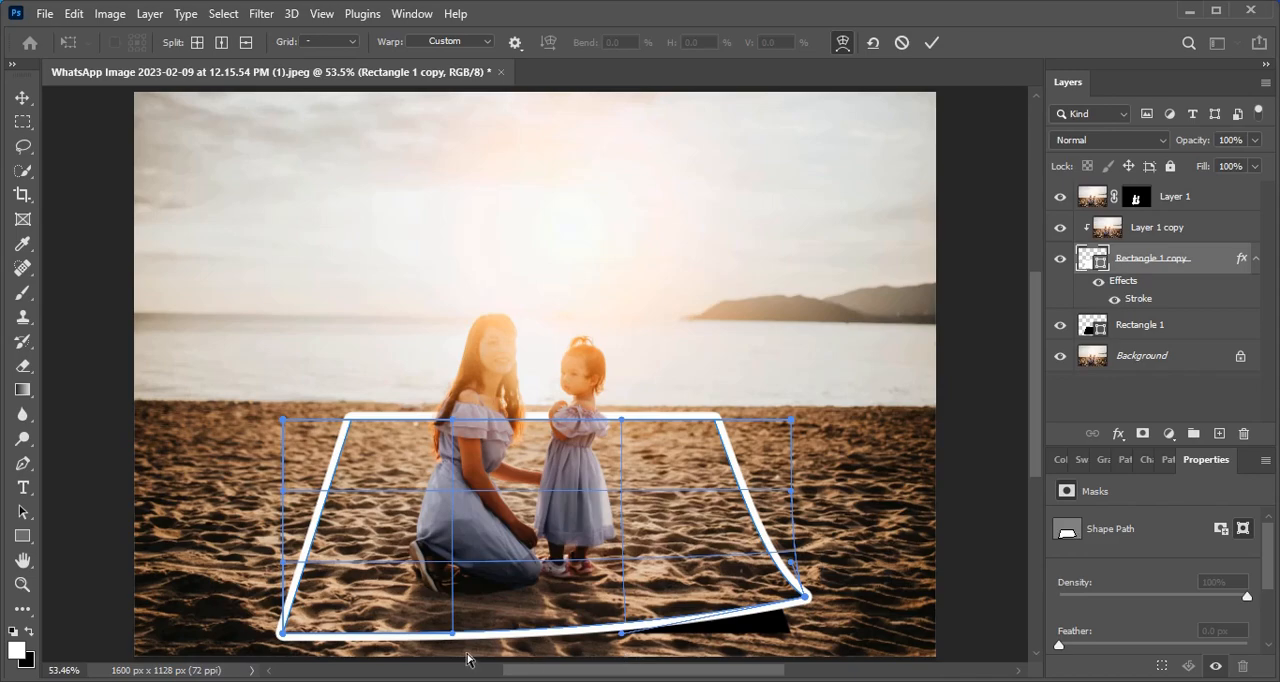
pyautogui.moveTo(281, 634); pyautogui.dragTo(259, 603)
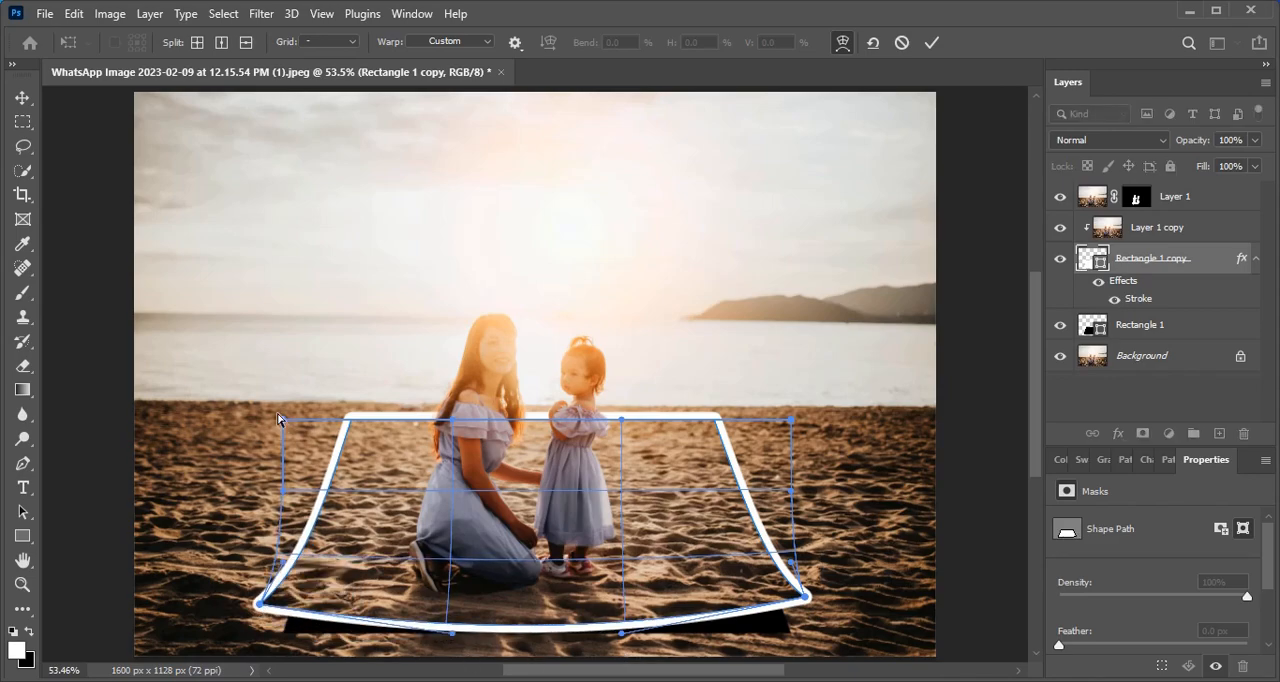
pyautogui.moveTo(281, 425); pyautogui.dragTo(264, 411)
pyautogui.moveTo(790, 420); pyautogui.dragTo(819, 410)
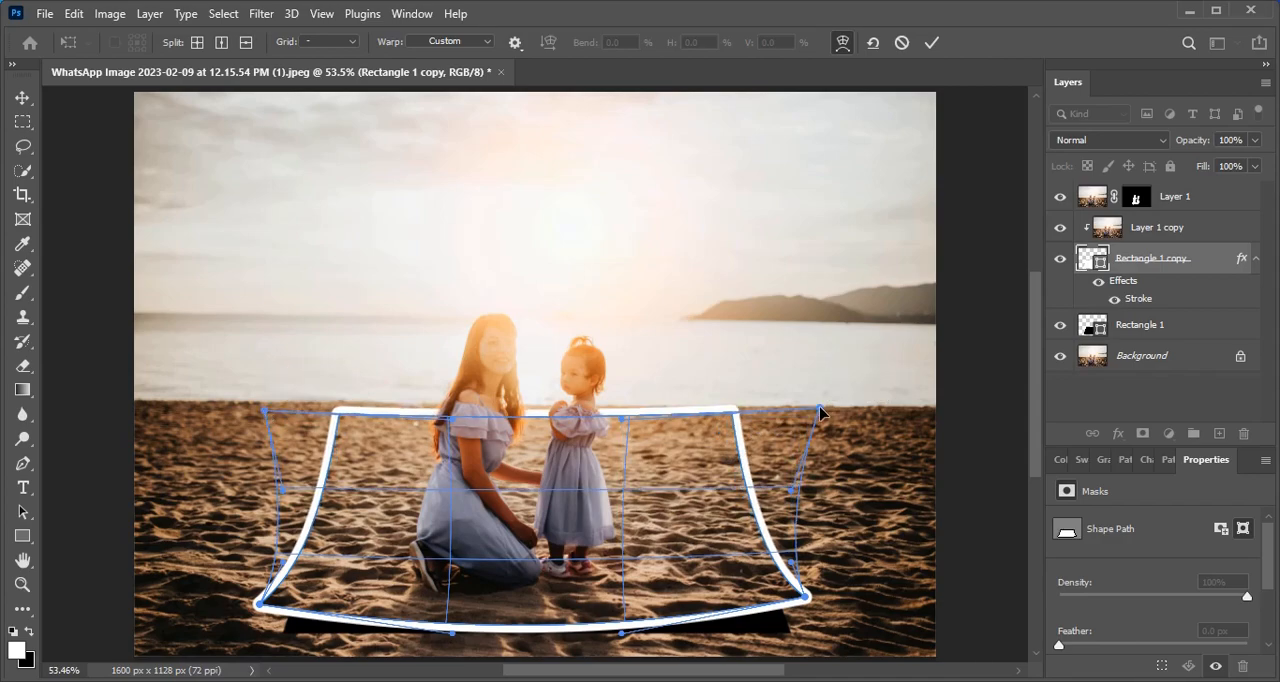
pyautogui.click(932, 43)
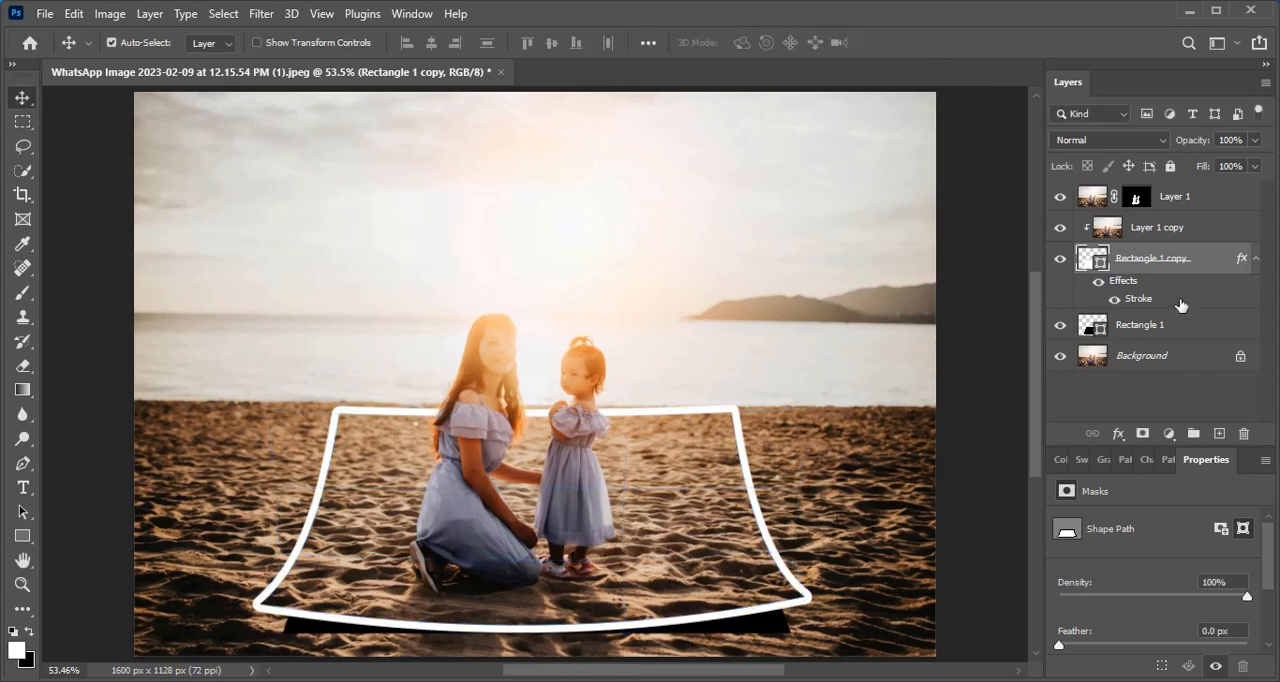
# - Convert the black Rectangle 1 shape layer beneath the frame to a smart object
pyautogui.click(1217, 331)
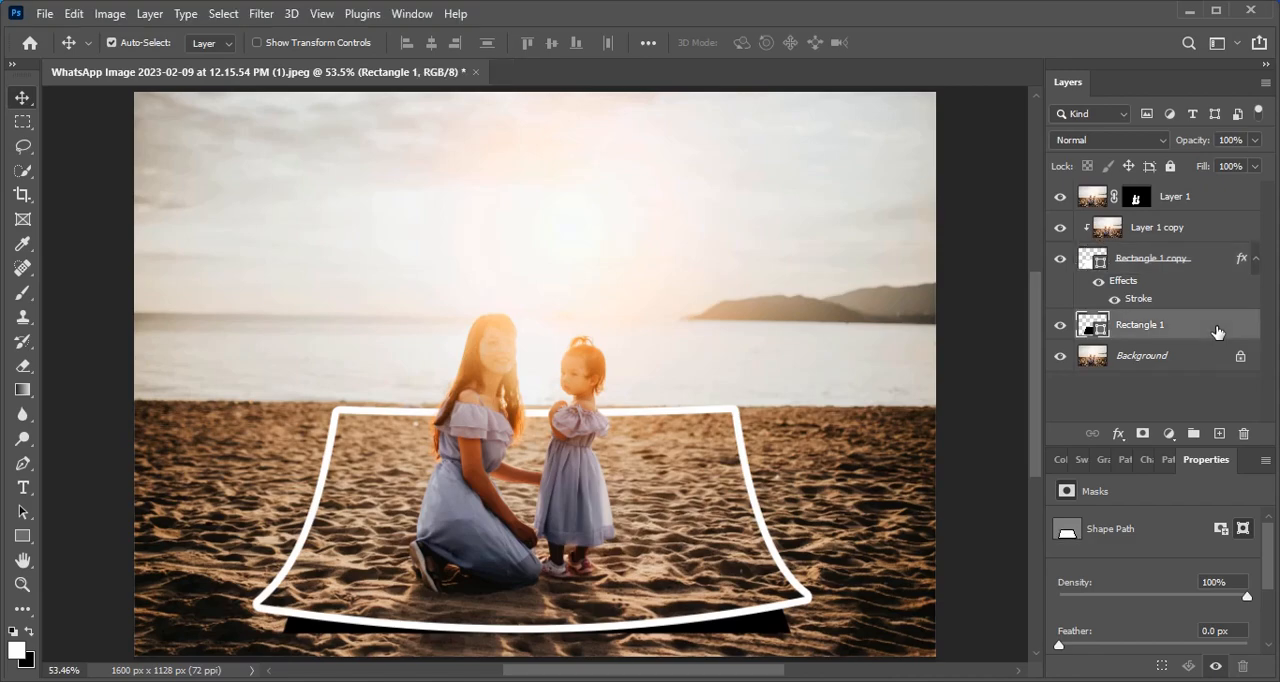
pyautogui.rightClick(1217, 331)
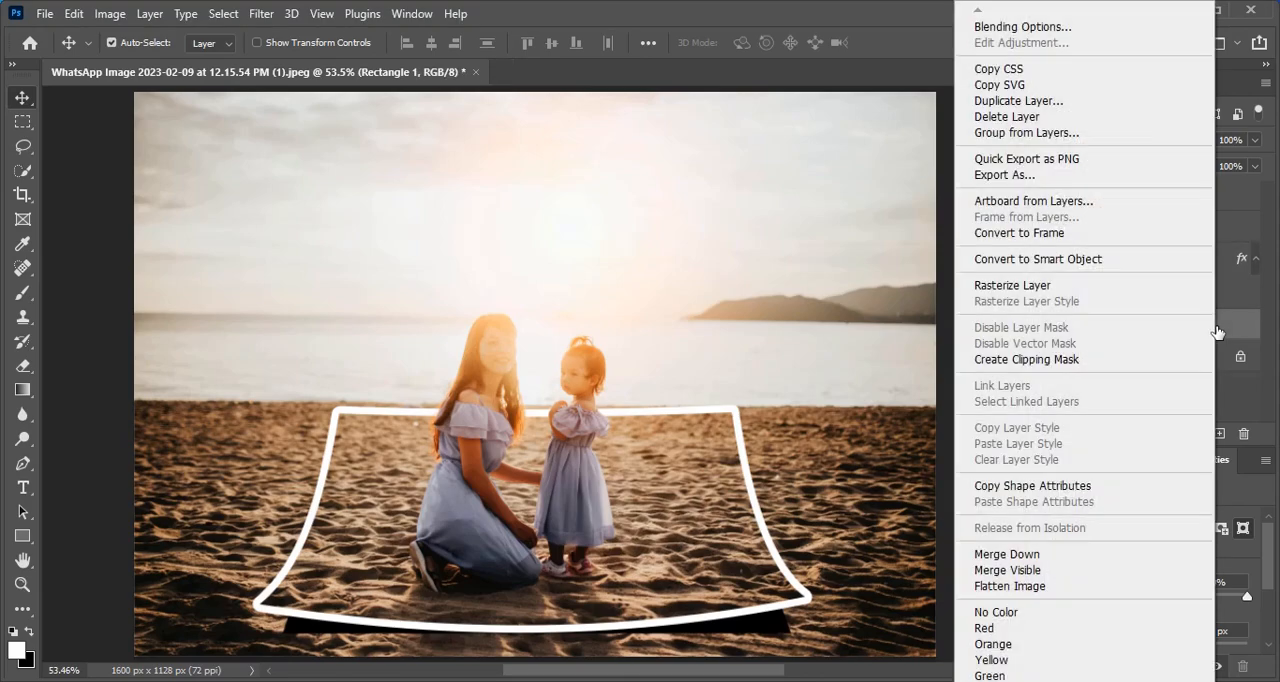
pyautogui.click(1175, 259)
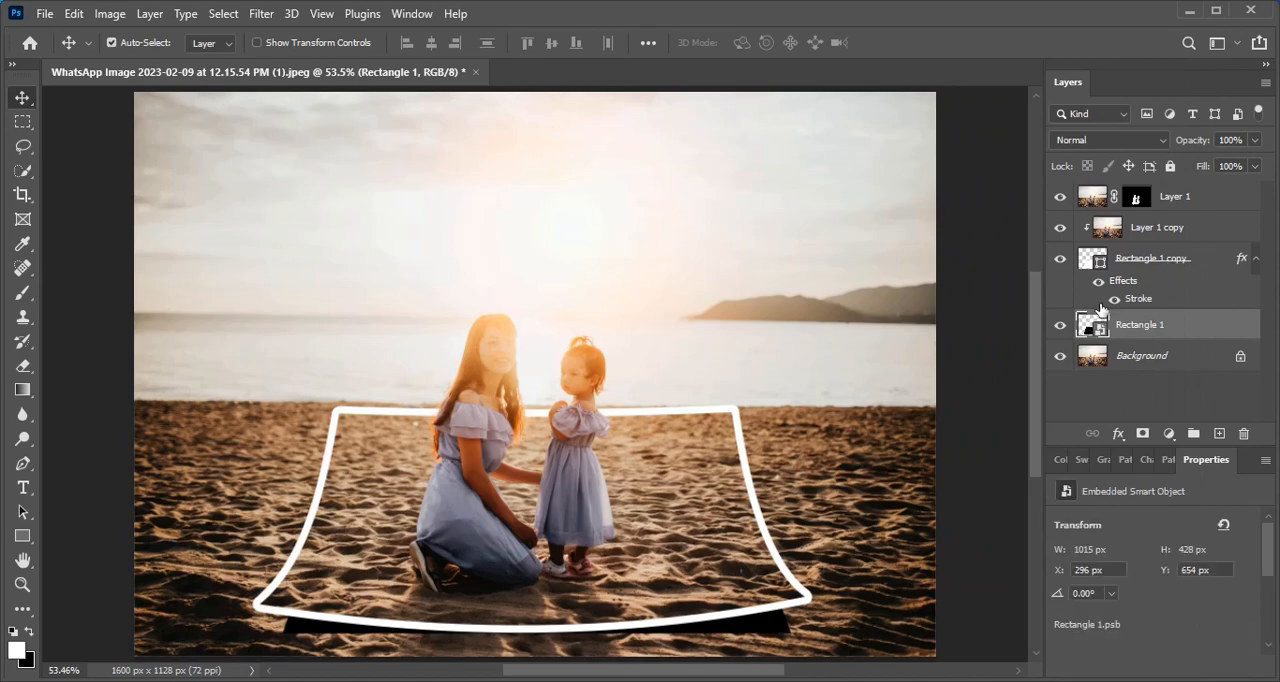
# - Apply a Gaussian Blur with a 13.9-pixel radius to the Rectangle 1 smart object to soften the frame's shadow
pyautogui.click(266, 14)
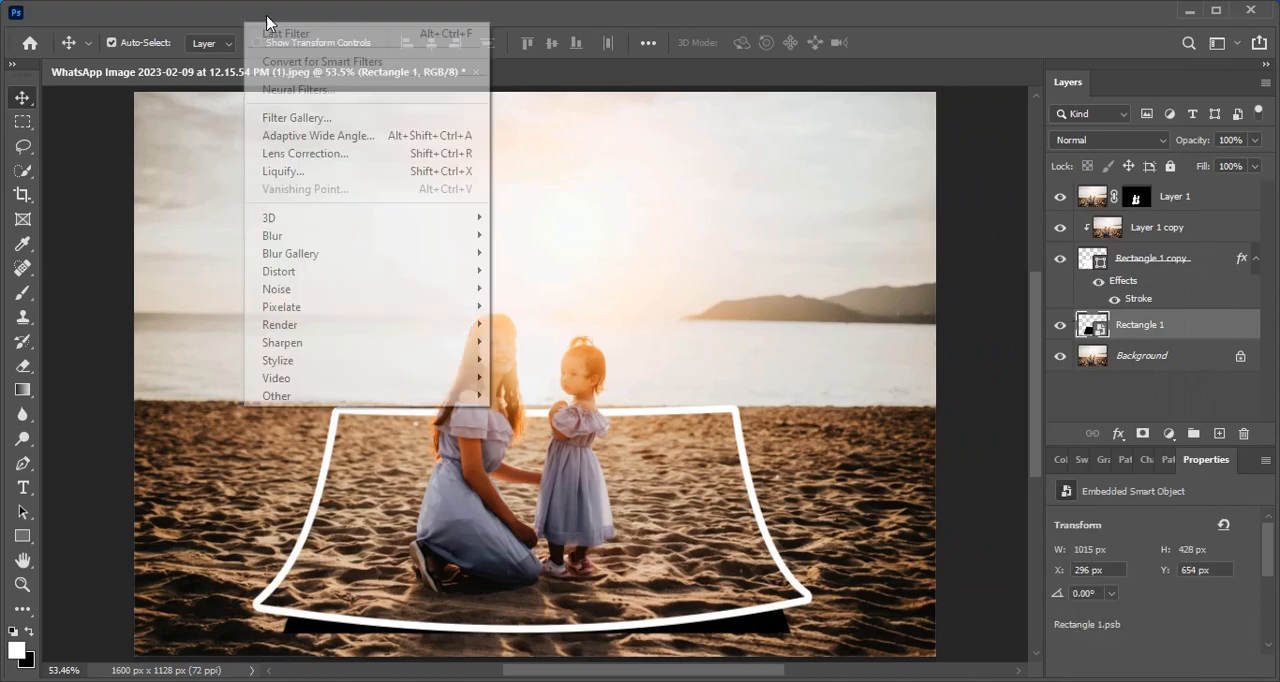
pyautogui.moveTo(402, 243)
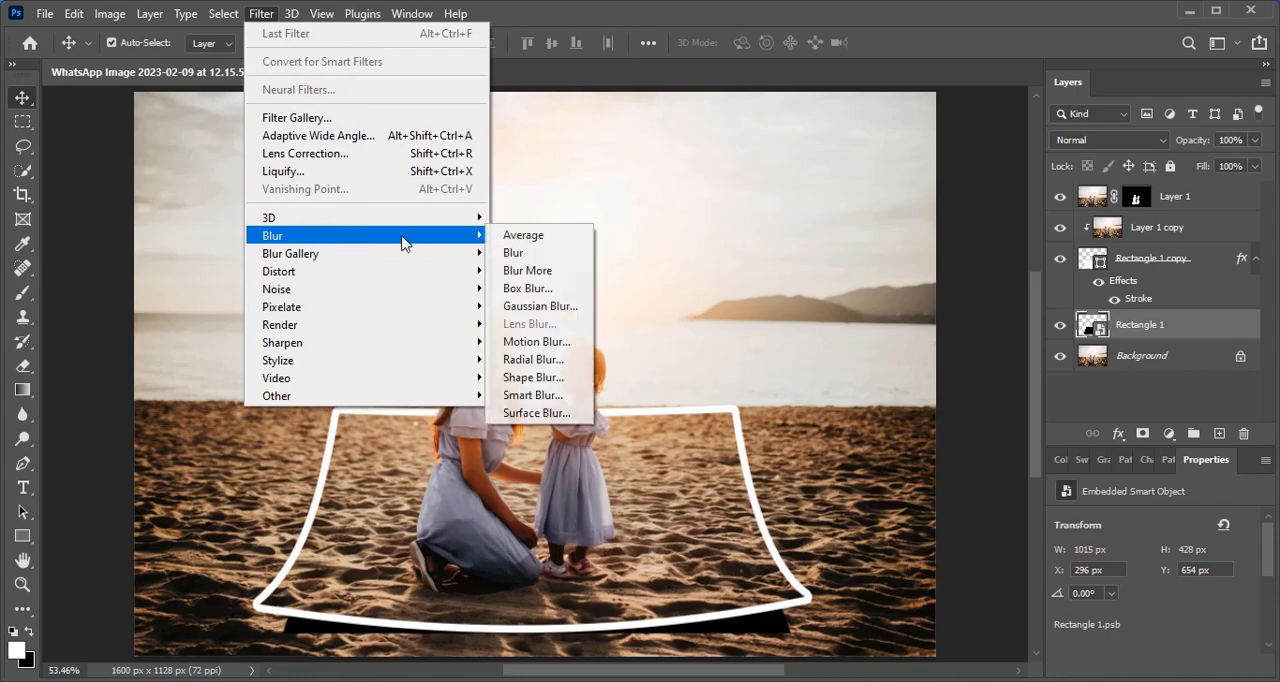
pyautogui.click(575, 307)
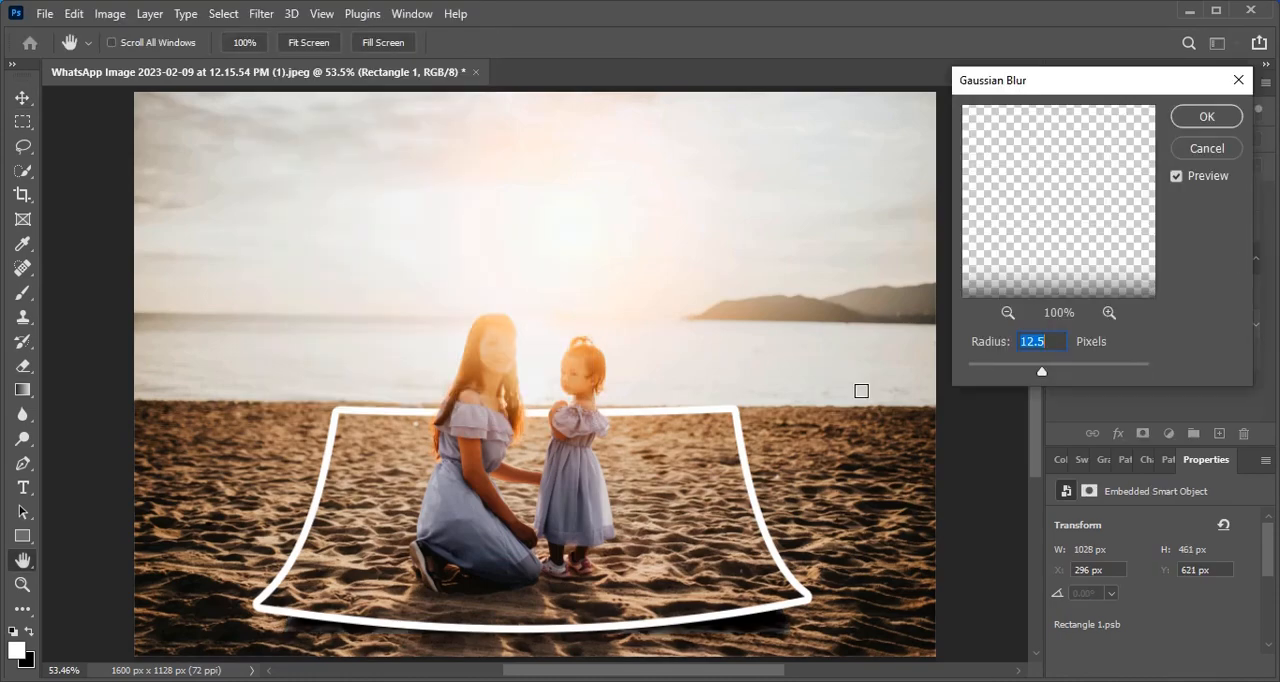
pyautogui.moveTo(1041, 371); pyautogui.dragTo(1038, 377)
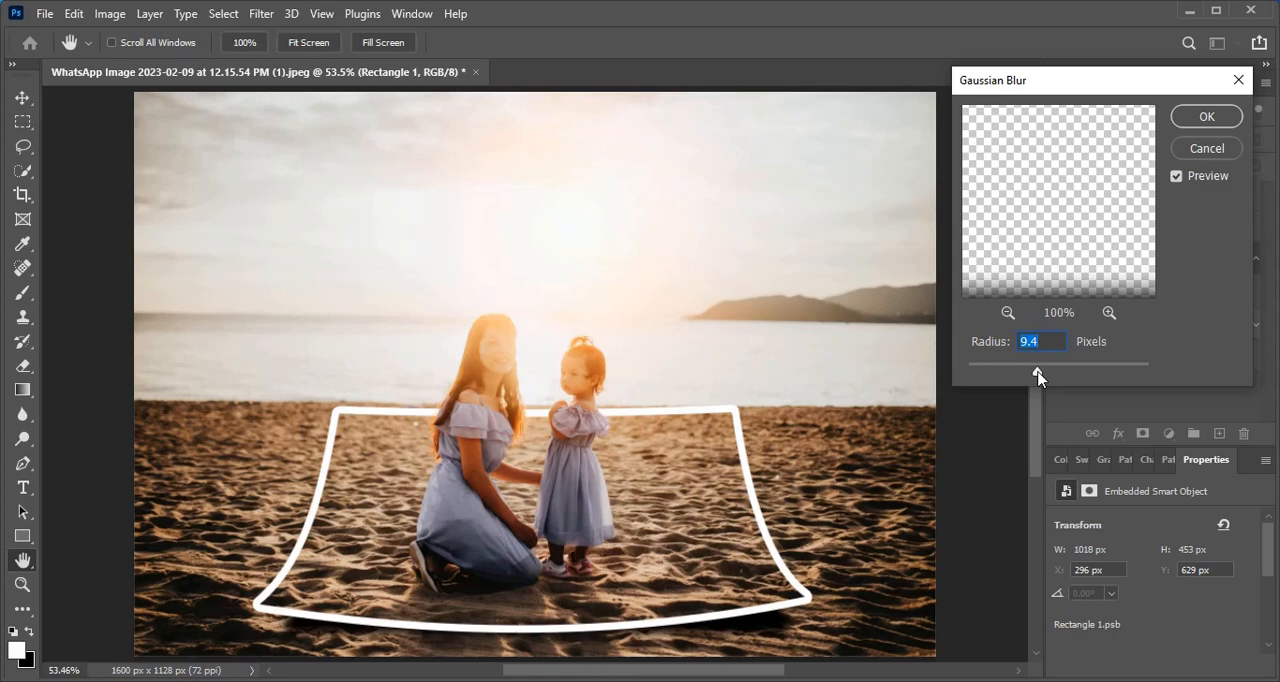
pyautogui.moveTo(1038, 377); pyautogui.dragTo(1043, 373)
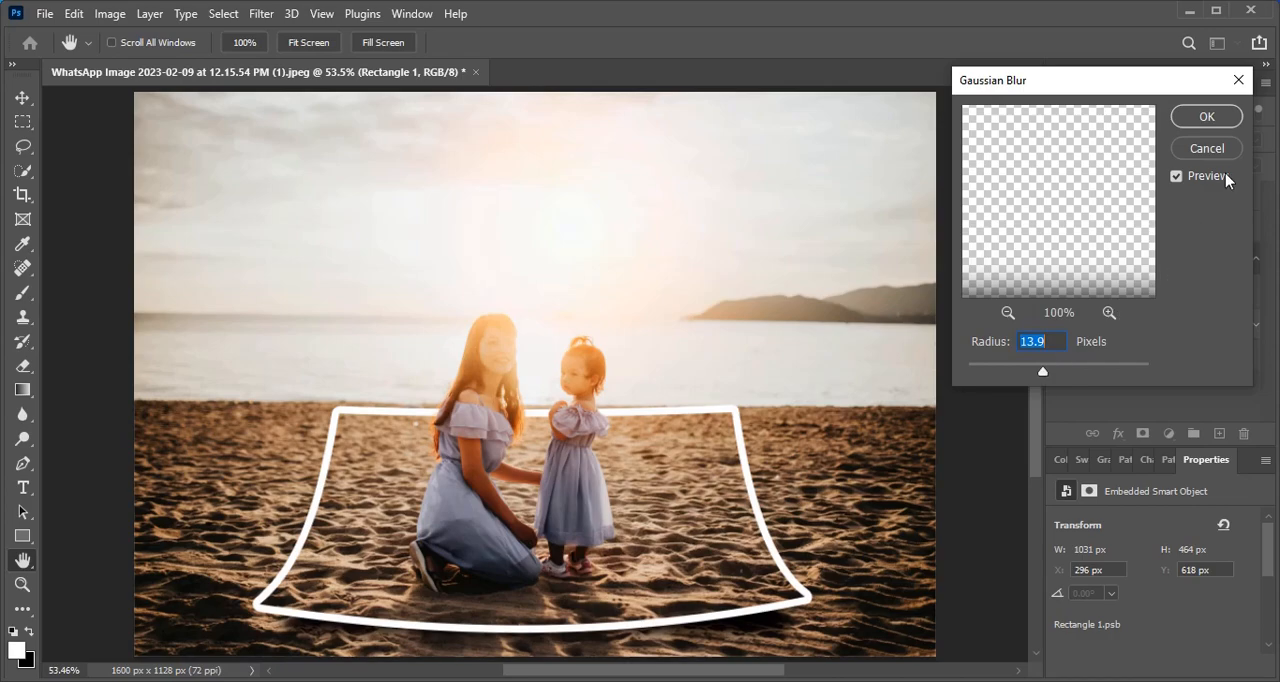
pyautogui.click(1207, 118)
pyautogui.press('v')
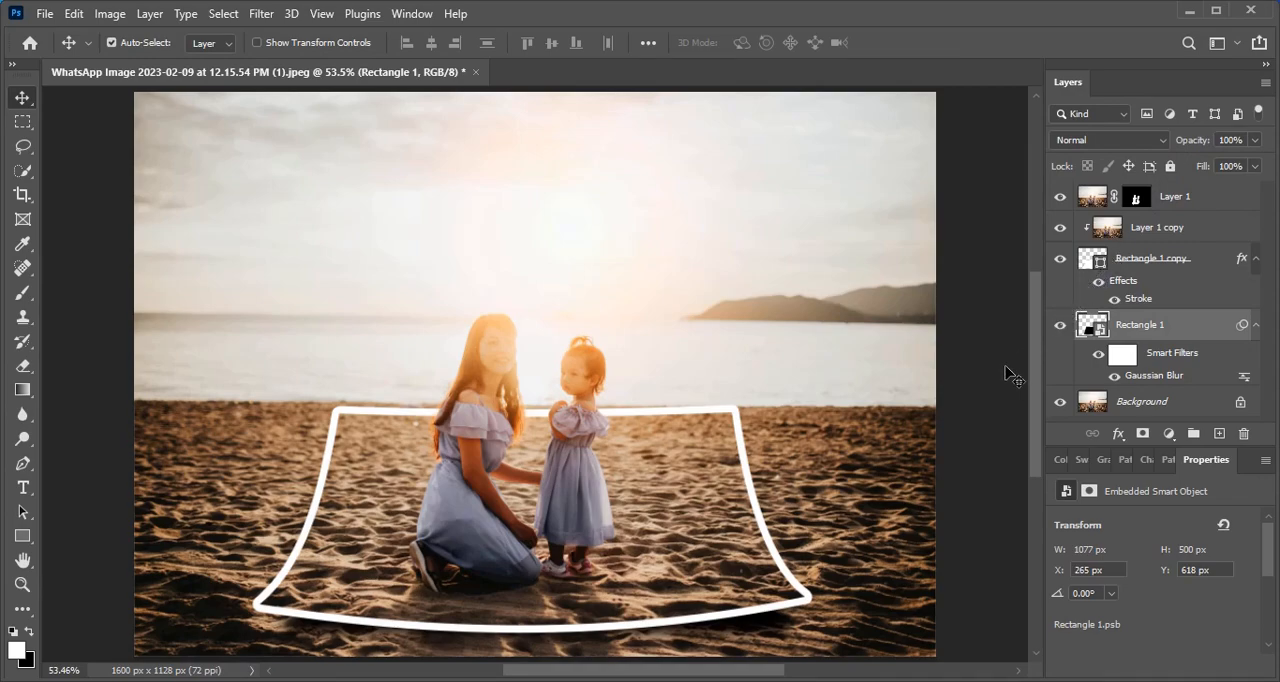
# - Add a Hue/Saturation adjustment layer directly above Background and set its saturation to +89
pyautogui.click(1150, 404)
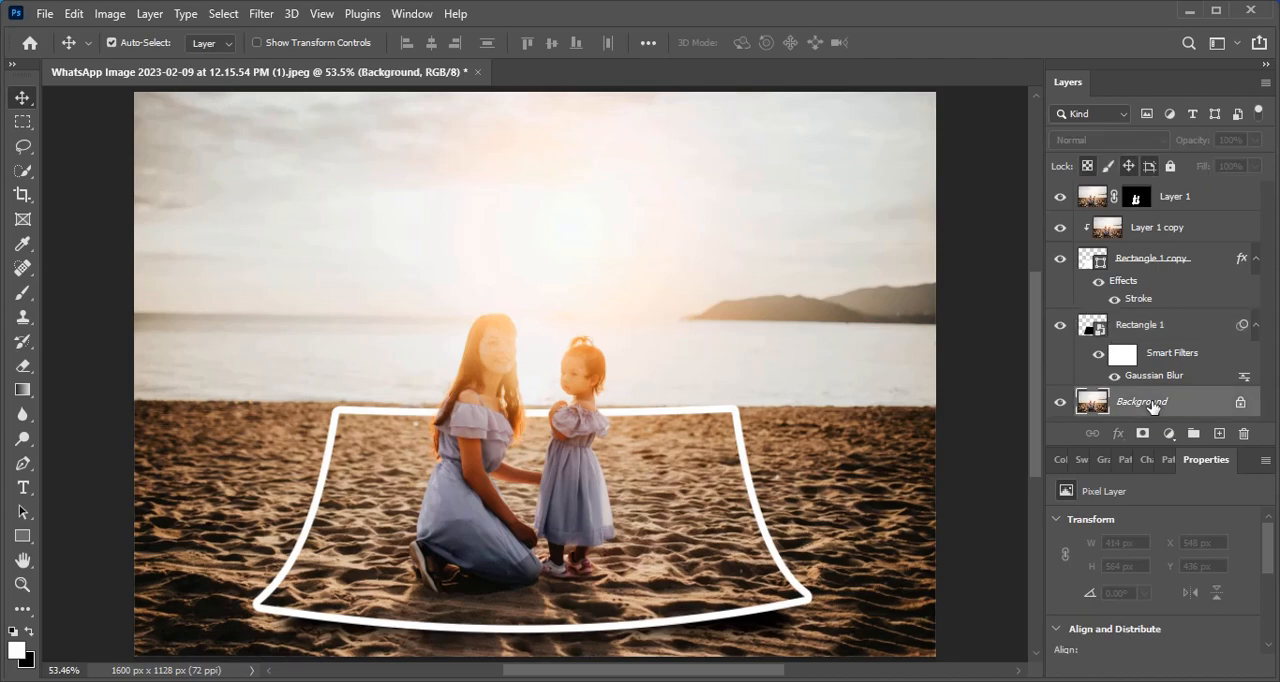
pyautogui.click(1169, 434)
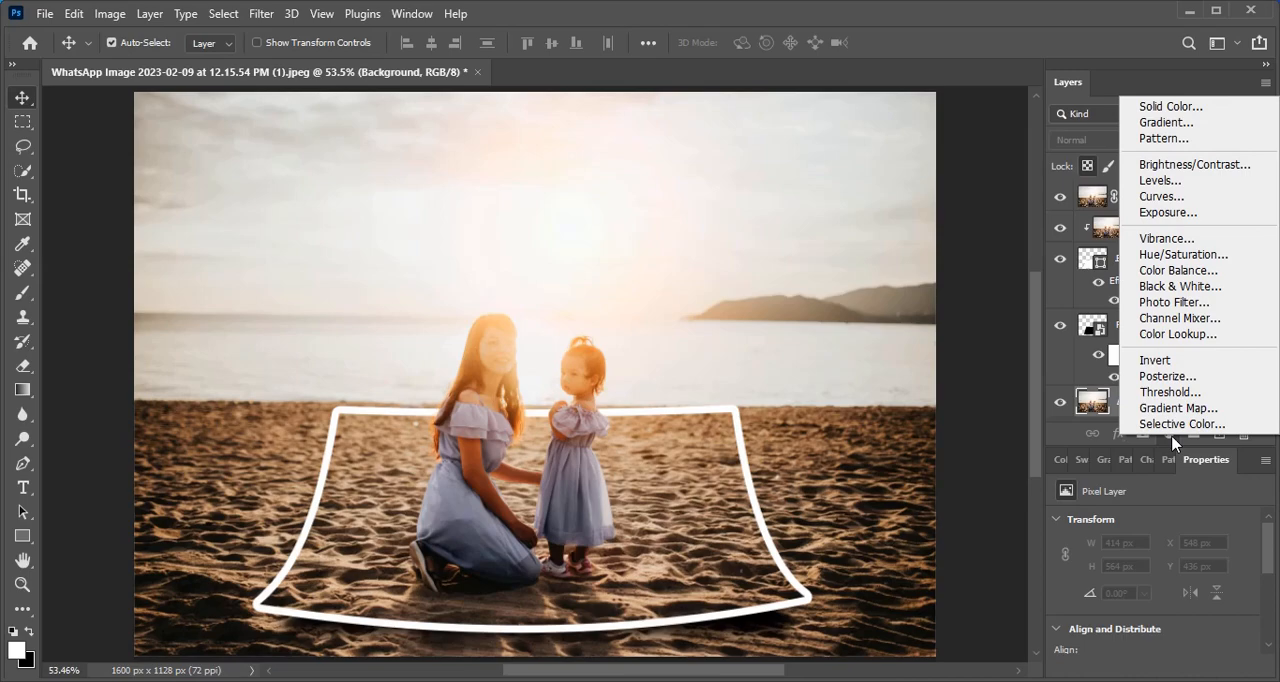
pyautogui.click(1198, 257)
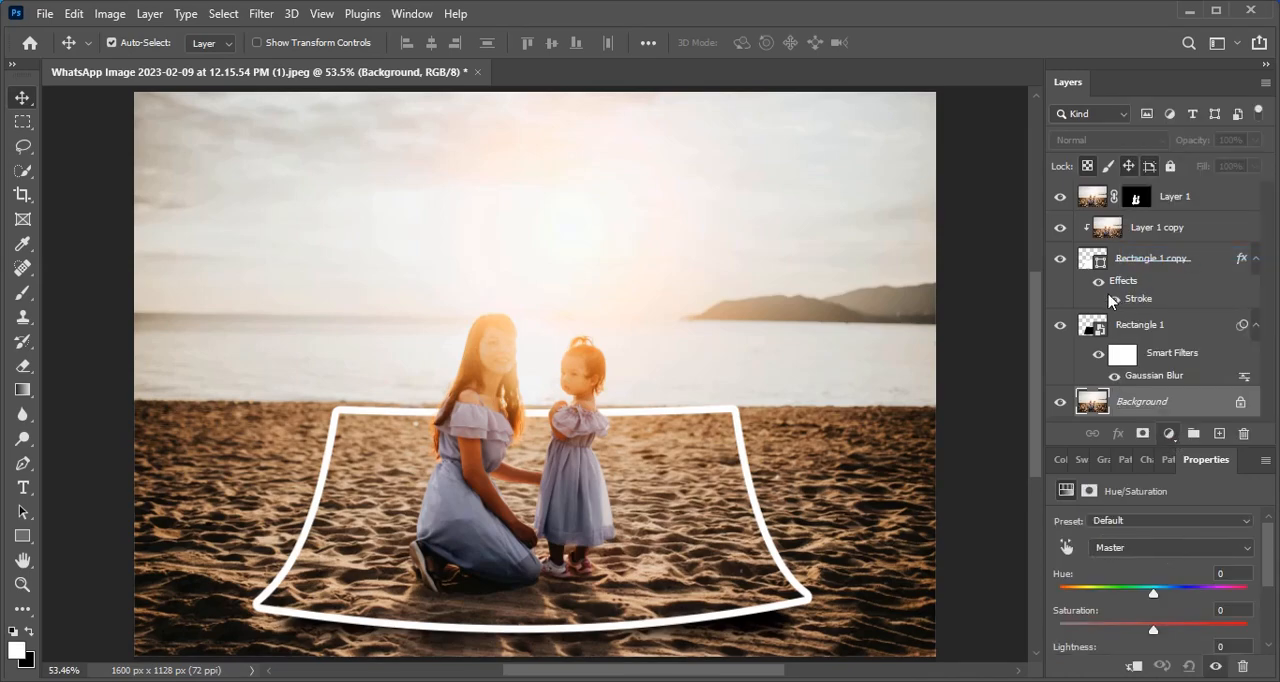
pyautogui.scroll(-1, 1148, 612)
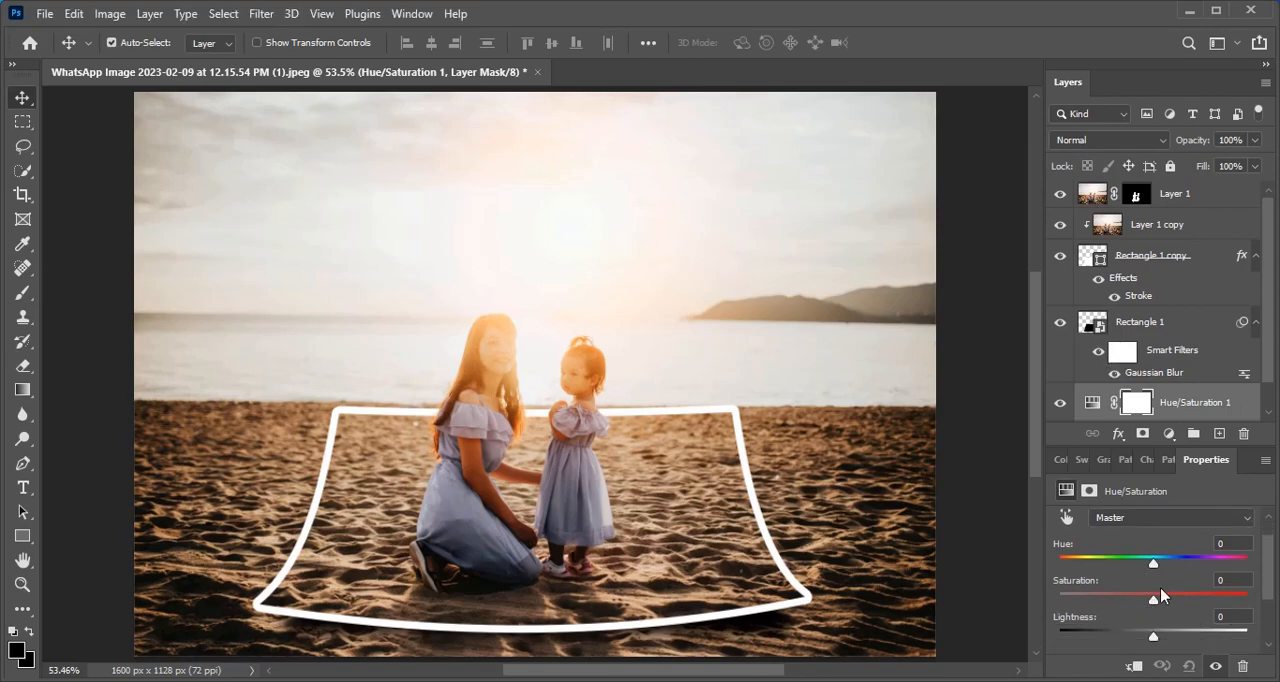
pyautogui.moveTo(1153, 601); pyautogui.dragTo(1239, 596)
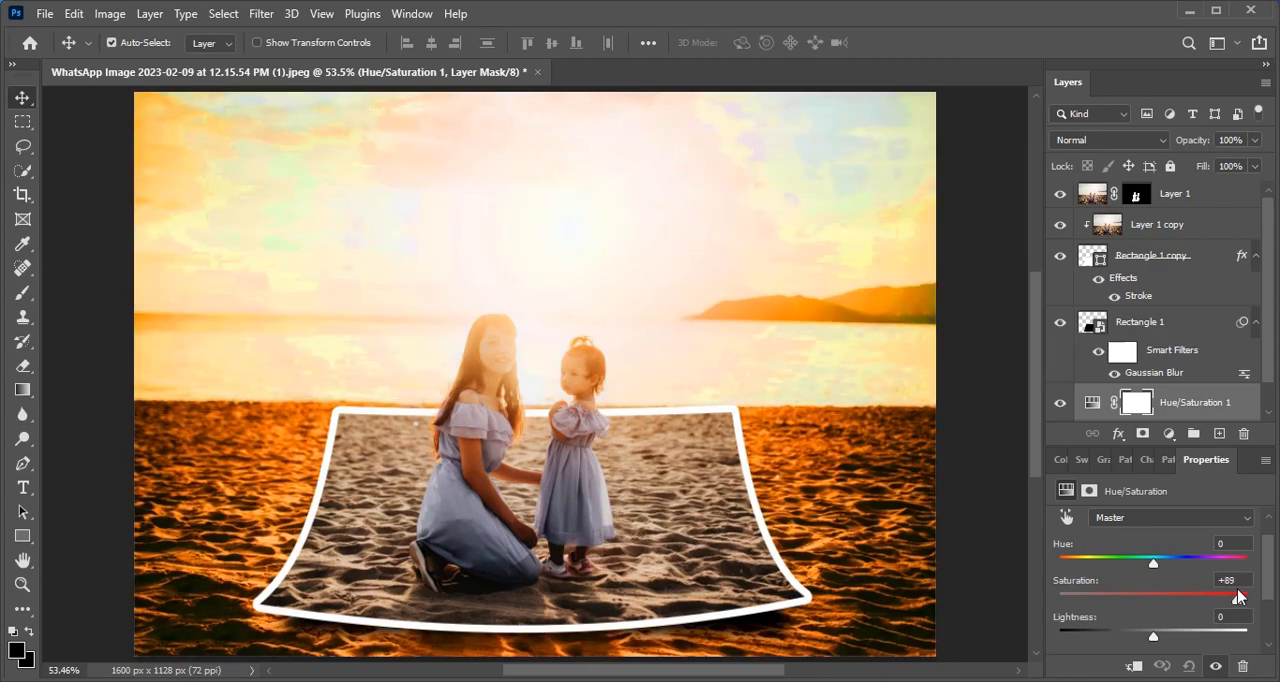
# - Set the Hue/Saturation layer's blend mode to Color Burn and its fill to 8%
pyautogui.click(1143, 144)
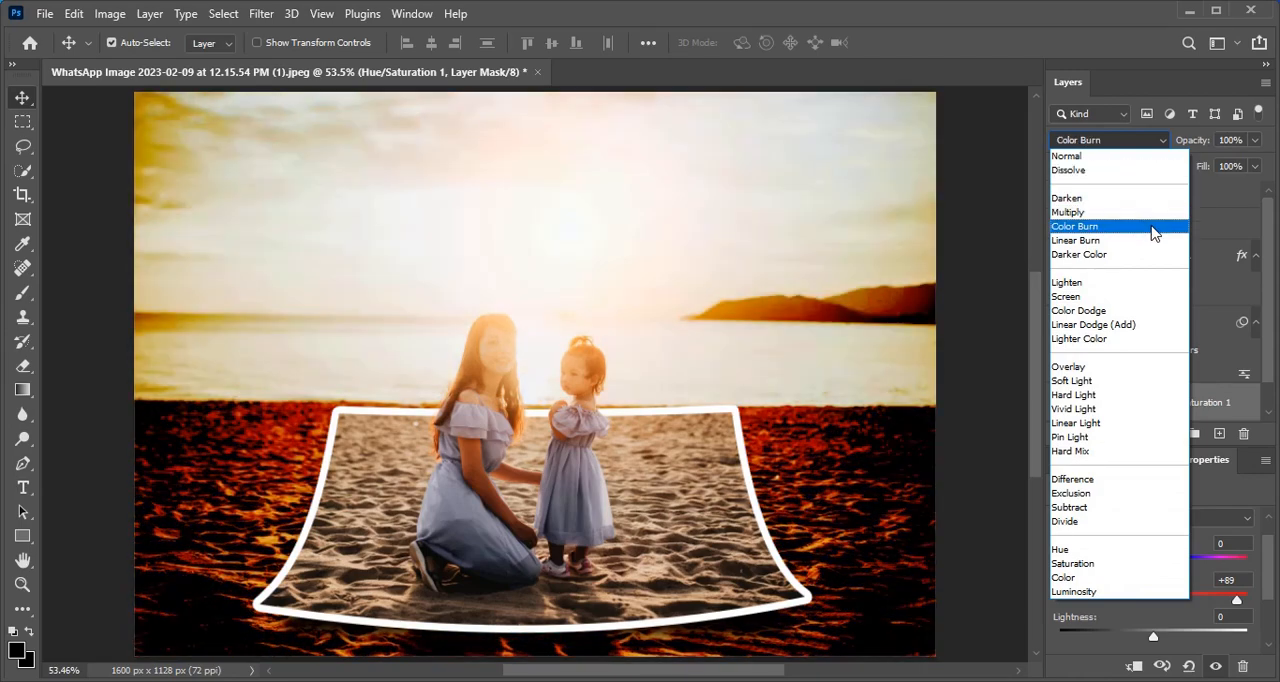
pyautogui.click(1155, 233)
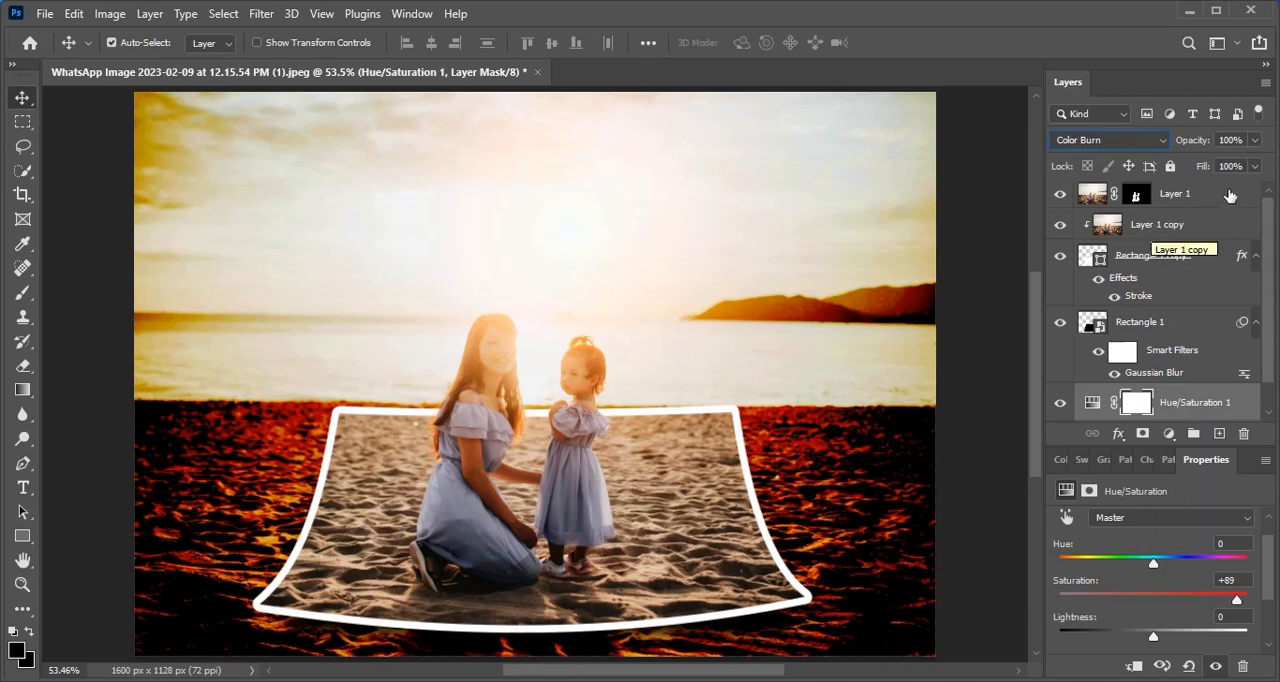
pyautogui.click(1256, 166)
pyautogui.moveTo(1255, 189); pyautogui.dragTo(1183, 197)
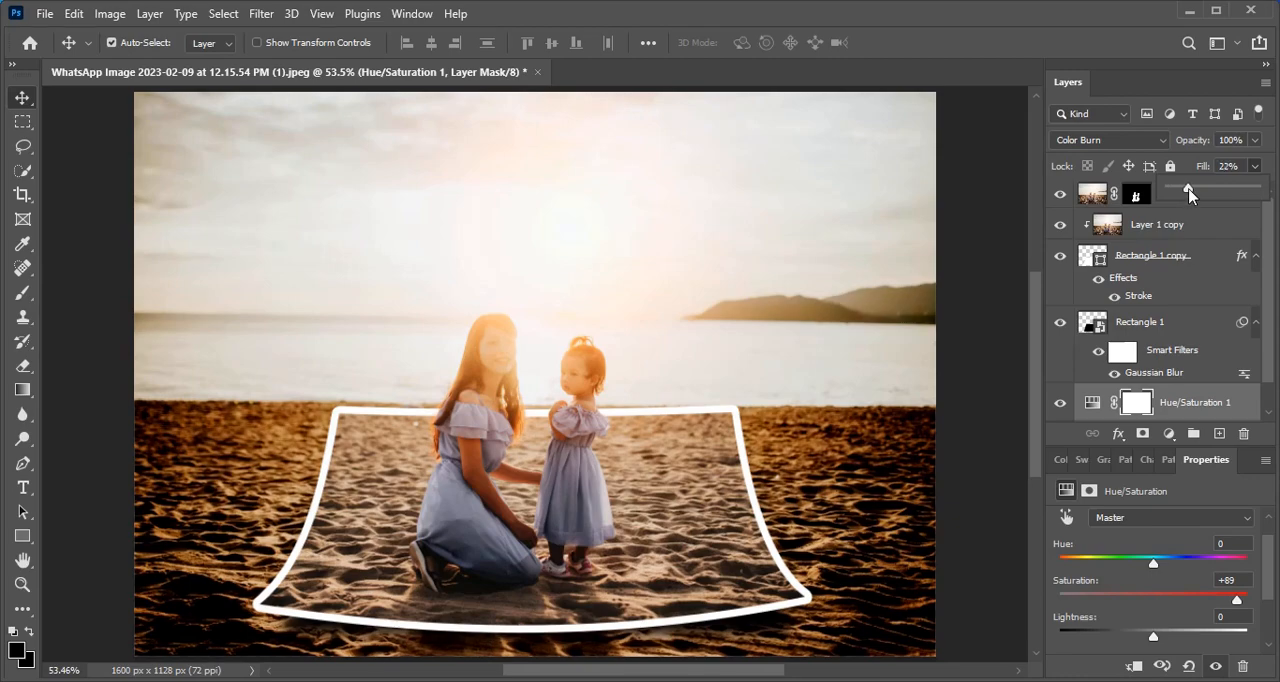
pyautogui.moveTo(1189, 193); pyautogui.dragTo(1174, 194)
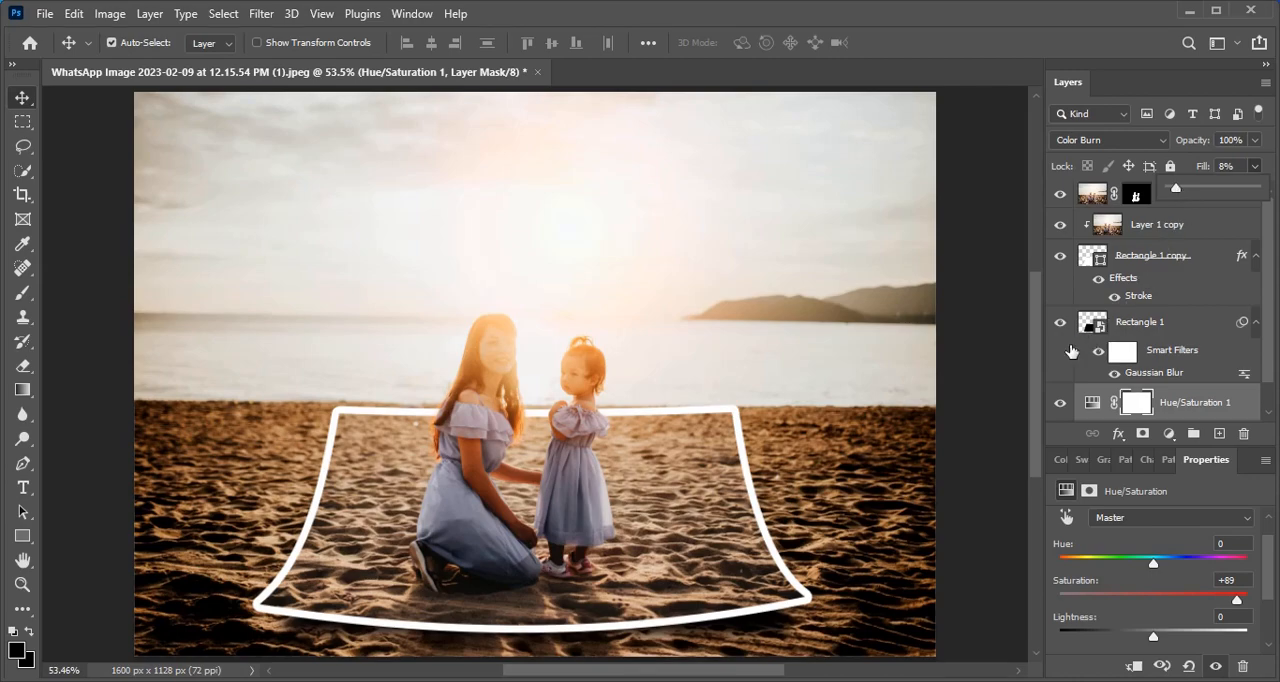
pyautogui.click(1000, 397)
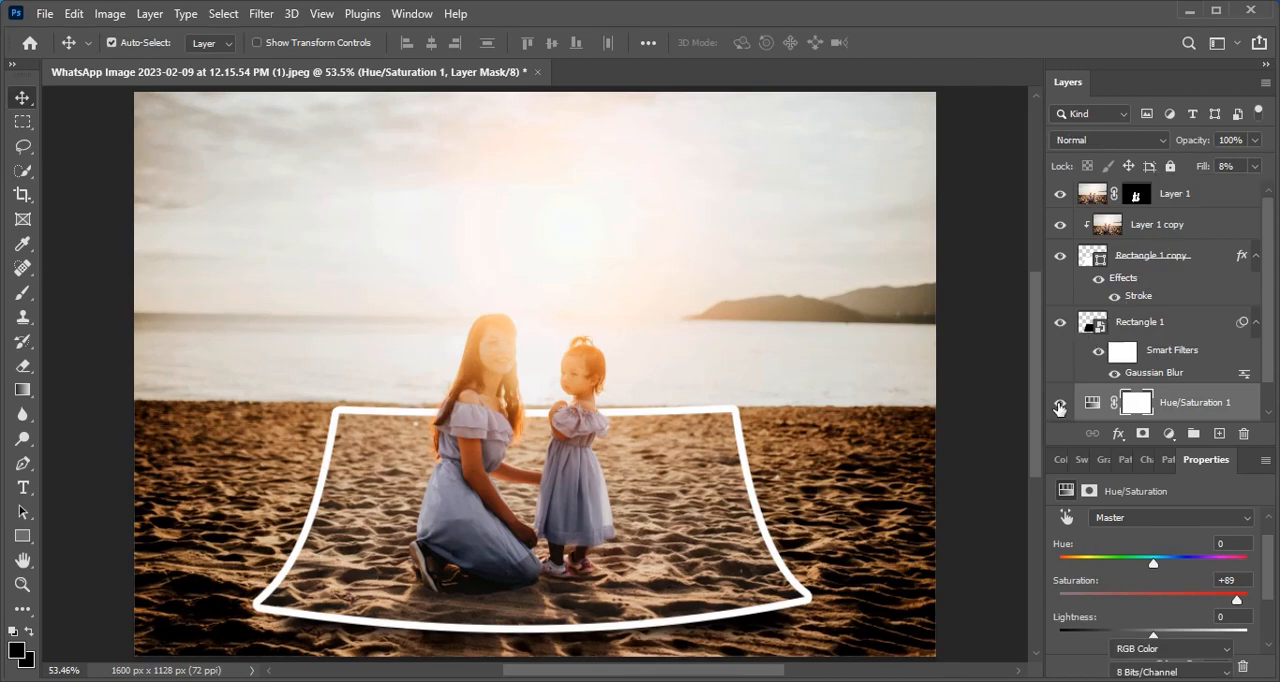
# - Toggle the Hue/Saturation layer's visibility to compare the image with and without the adjustment, and review the whole composition
pyautogui.click(1060, 405)
pyautogui.click(1060, 405)
pyautogui.click(1060, 405)
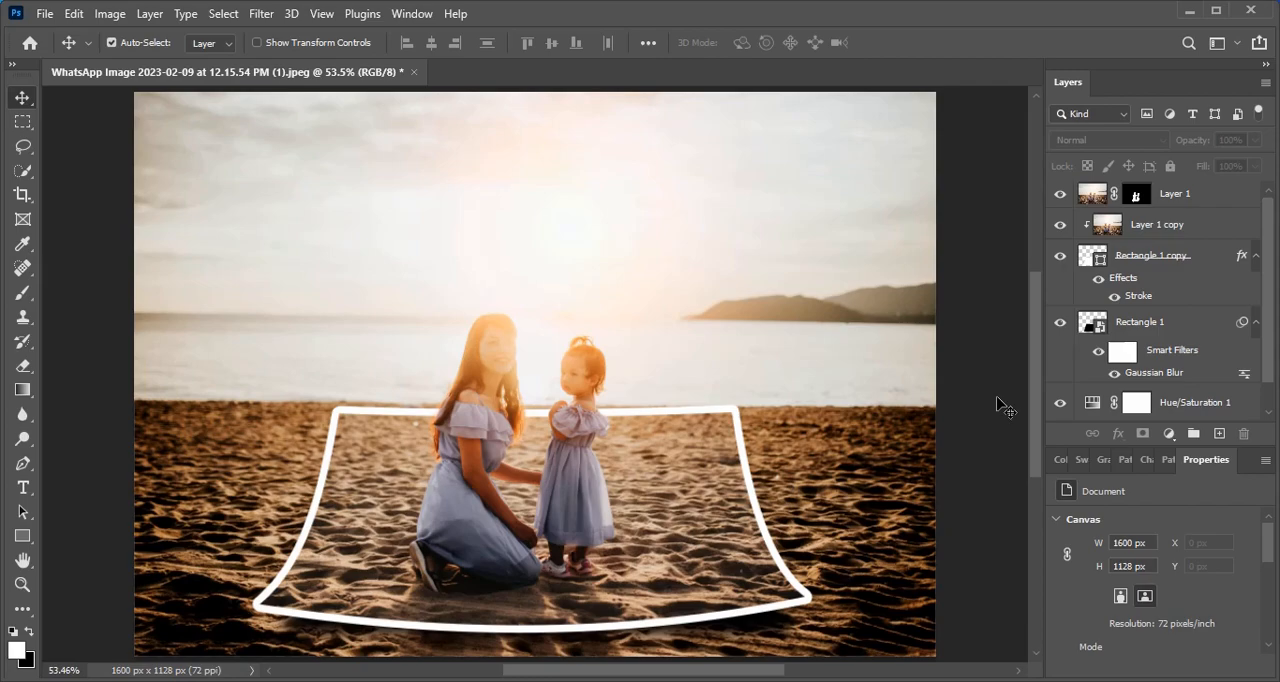
pyautogui.scroll(-2, 1003, 409)
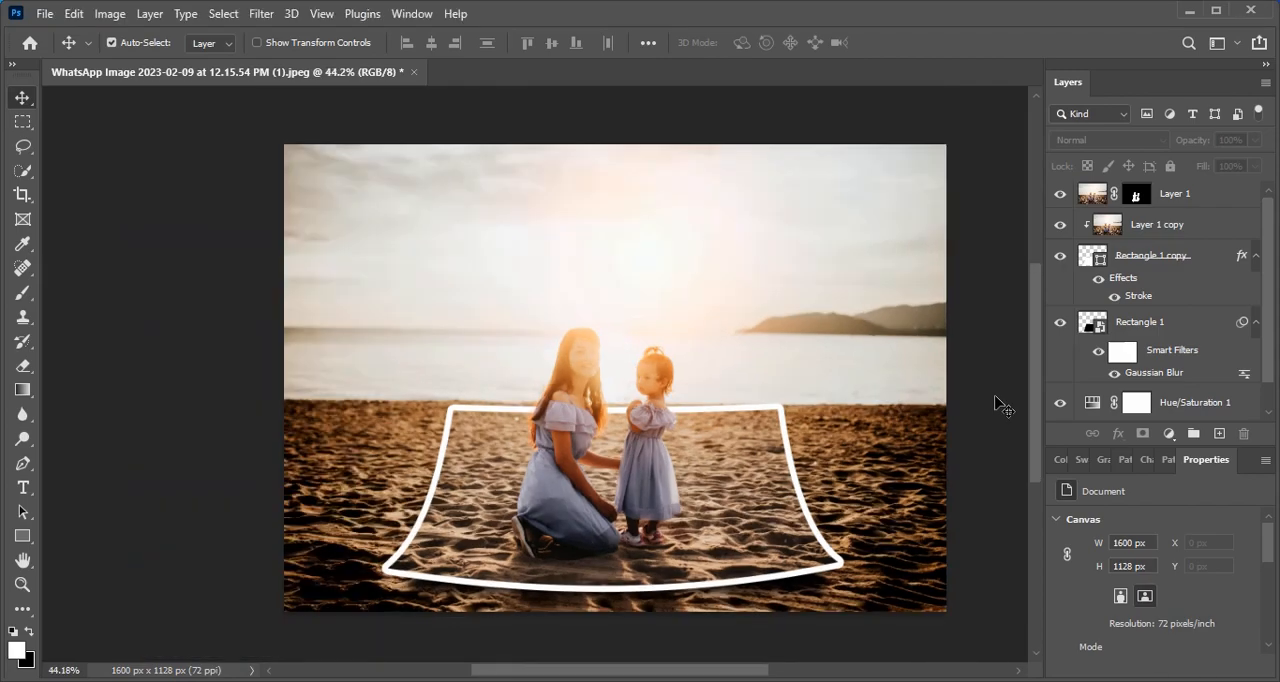